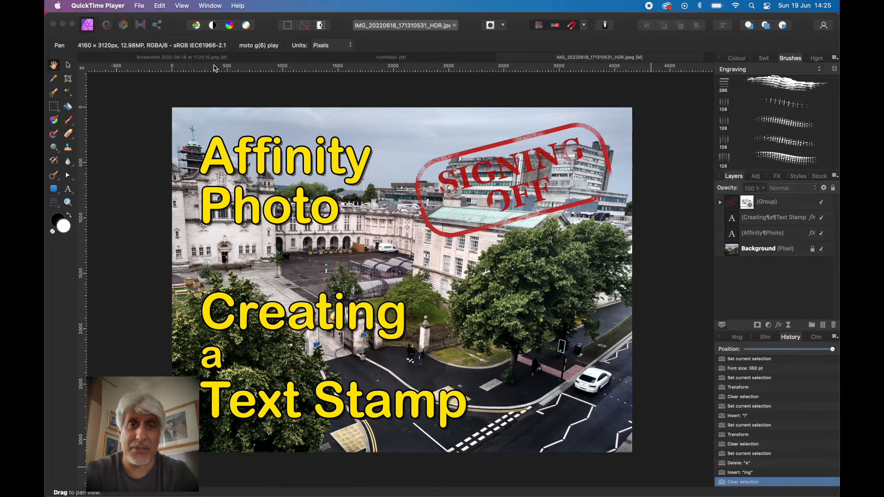
Examine the red SIGNING OFF stamp on the yellow UB40 card in the screenshot document up close
left_click(199, 62)
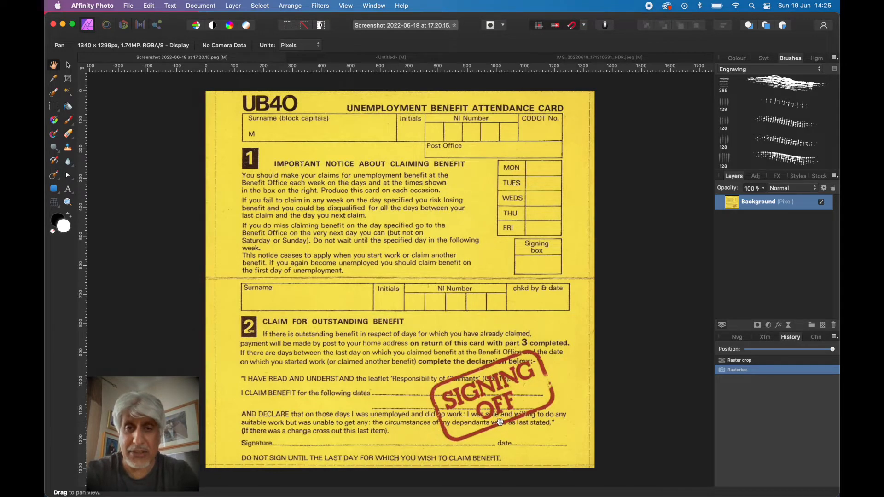
scroll(500, 421, "up", 3)
scroll(488, 397, "up", 3)
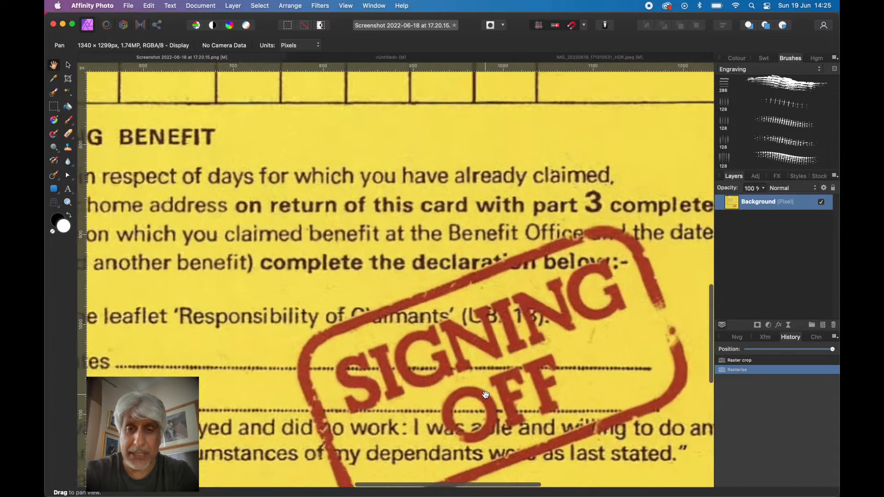
scroll(486, 395, "up", 3)
left_click_drag(485, 395, 410, 309)
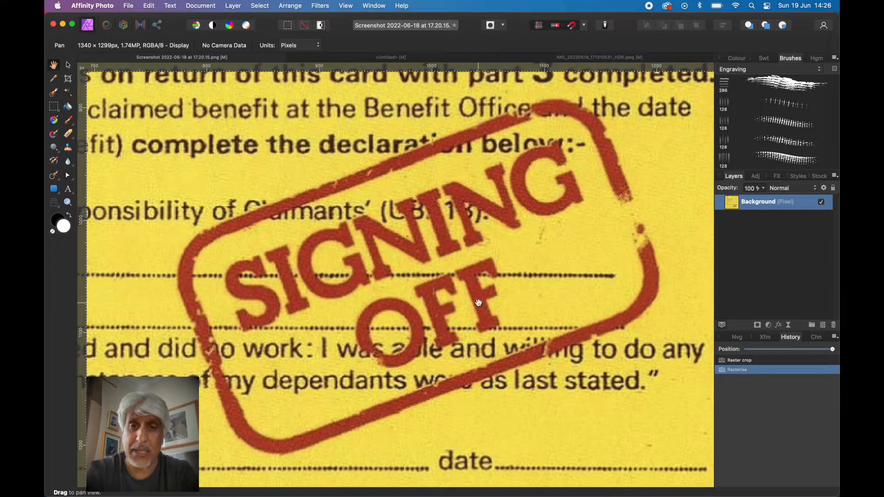
scroll(479, 302, "down", 5)
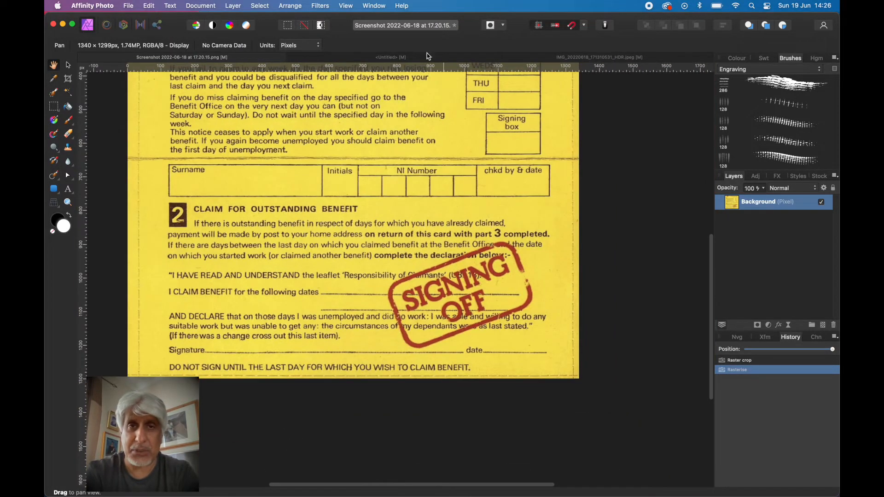
View the finished stamp in the untitled document and hide both yellow title text layers in the IMG_20220618_171310531_HDR.jpeg photo
left_click(411, 58)
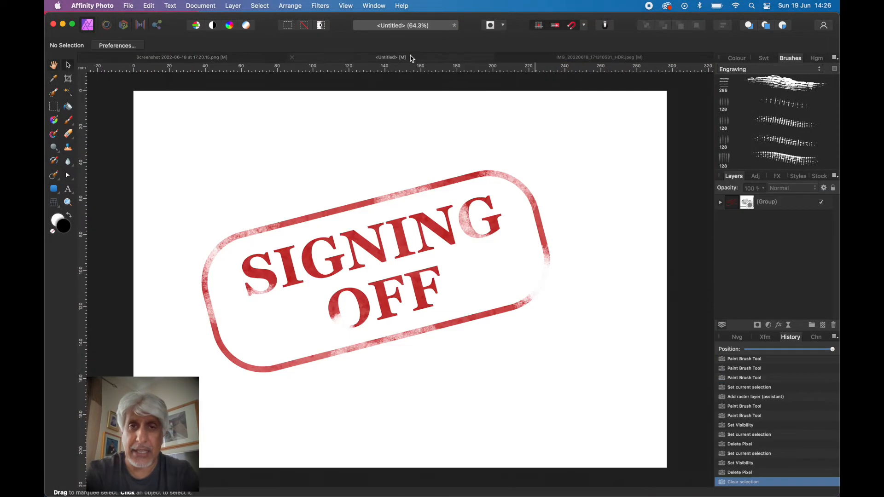
left_click(577, 58)
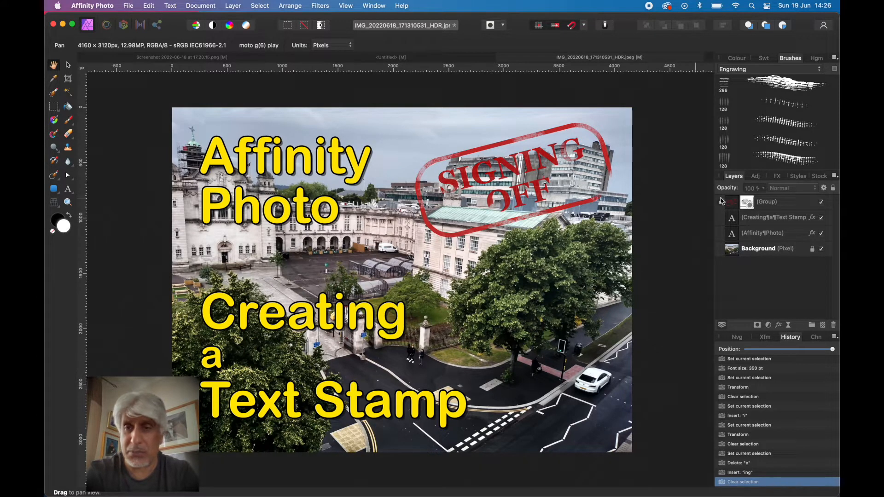
left_click(822, 219)
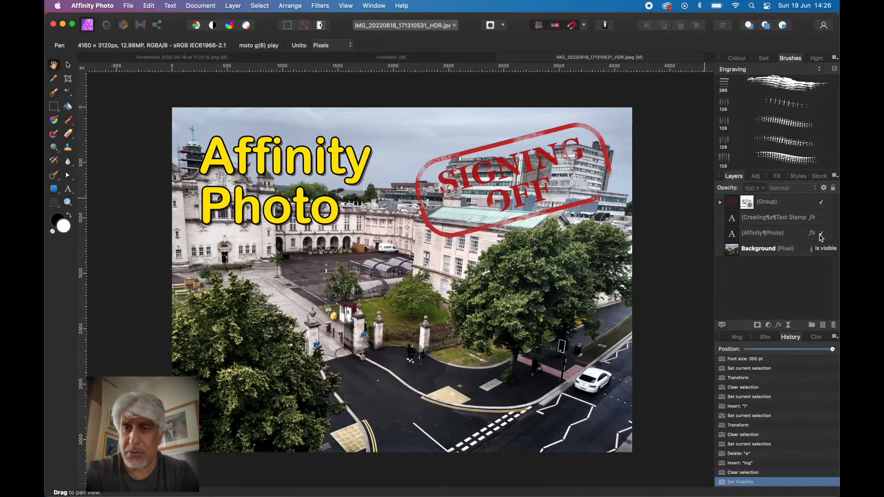
left_click(823, 234)
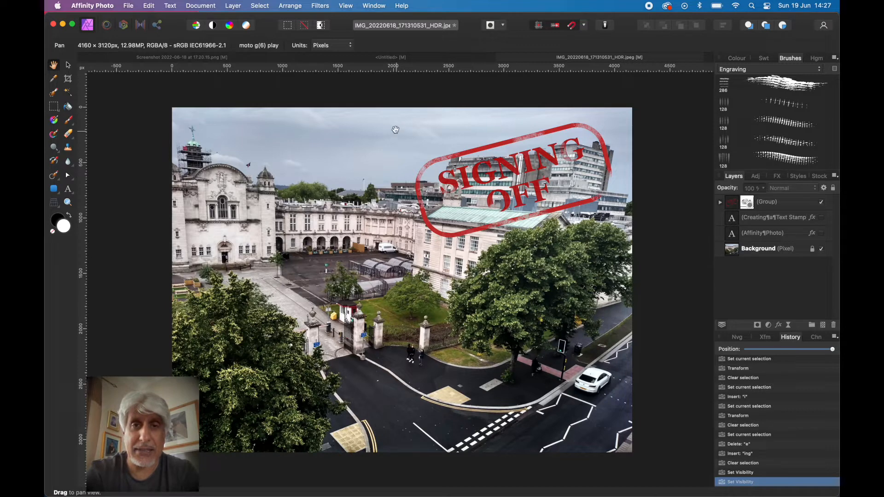
Rewind the untitled stamp document's history to its blank starting state
left_click(377, 58)
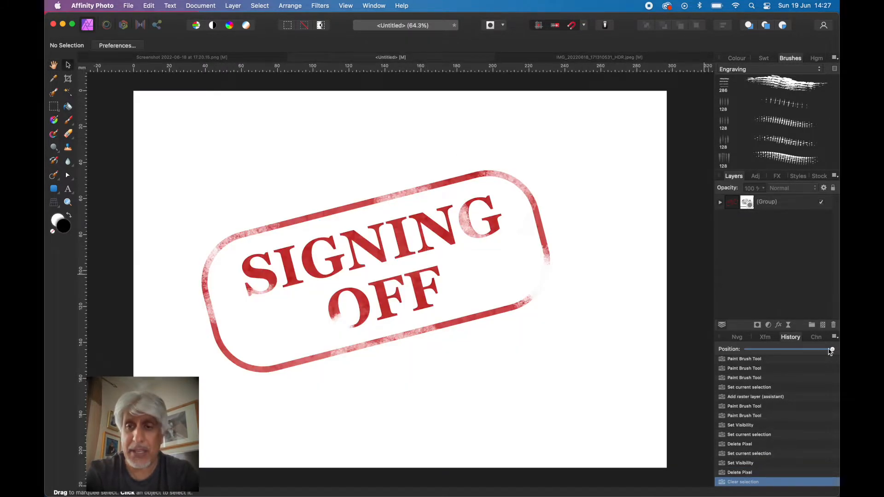
left_click_drag(833, 352, 681, 346)
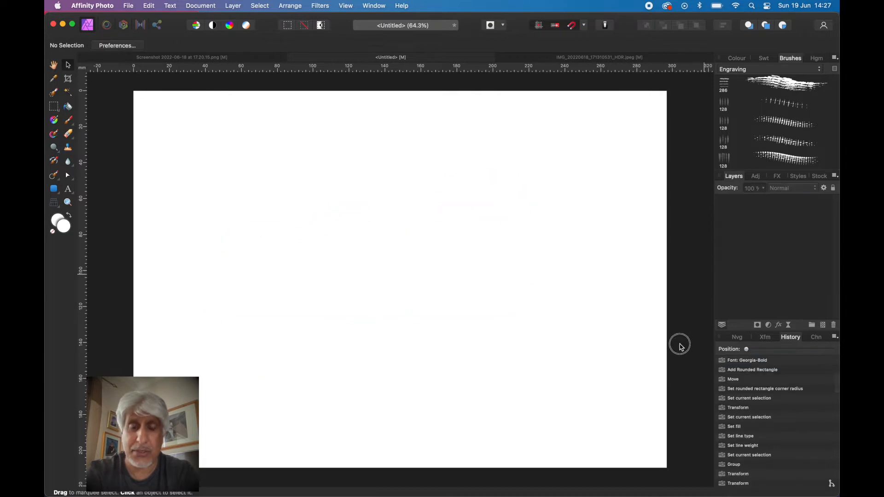
left_click(129, 6)
left_click(136, 17)
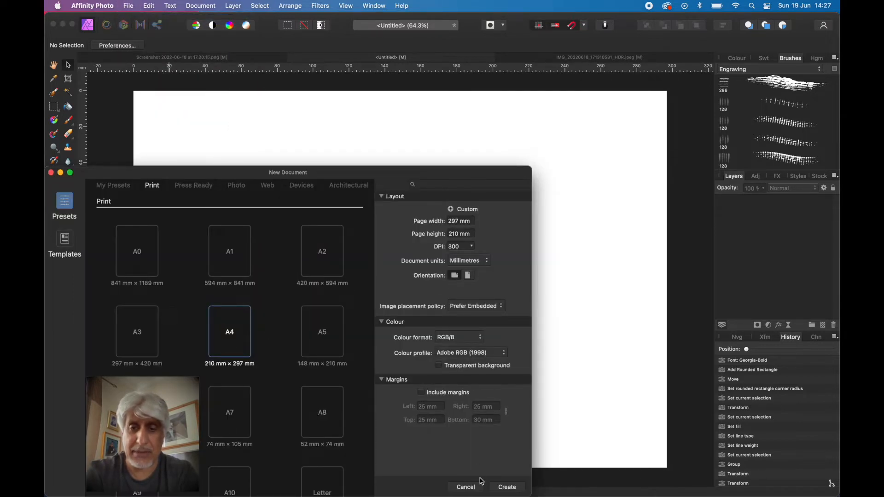
left_click(466, 488)
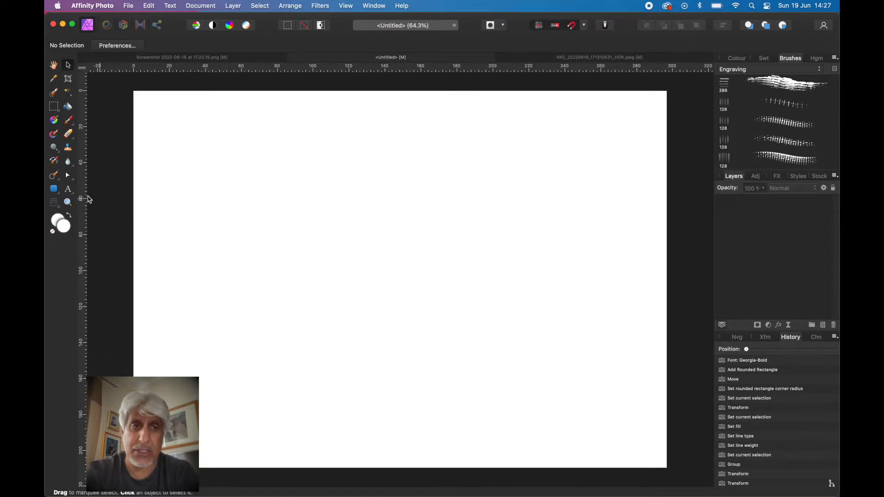
Add artistic text reading SIGNING at about 63.7 pt in the left half of the blank page
left_click(68, 190)
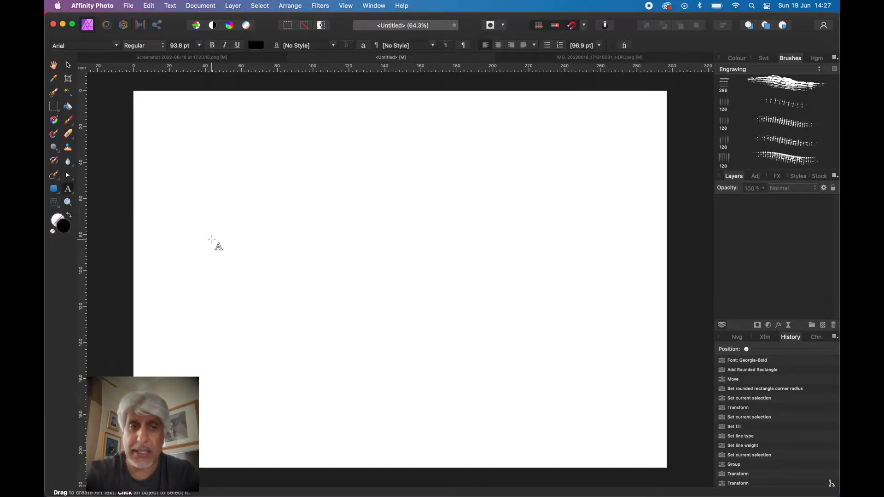
left_click_drag(221, 224, 240, 252)
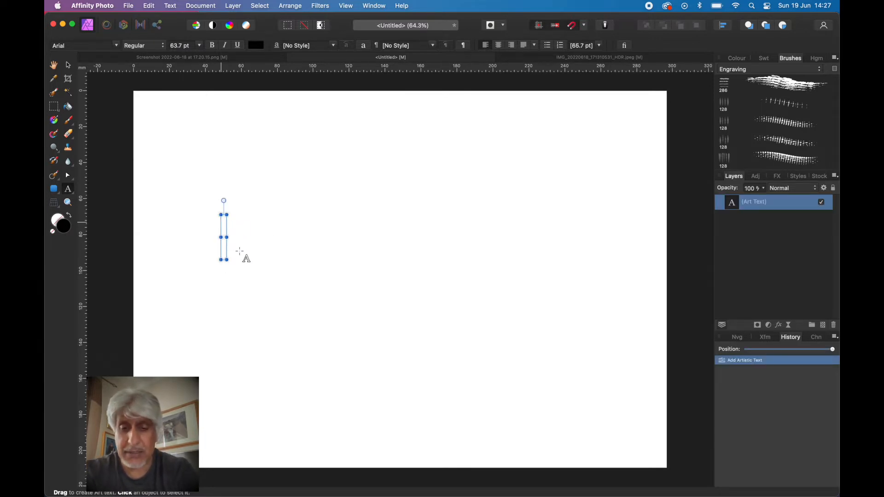
type("Sl")
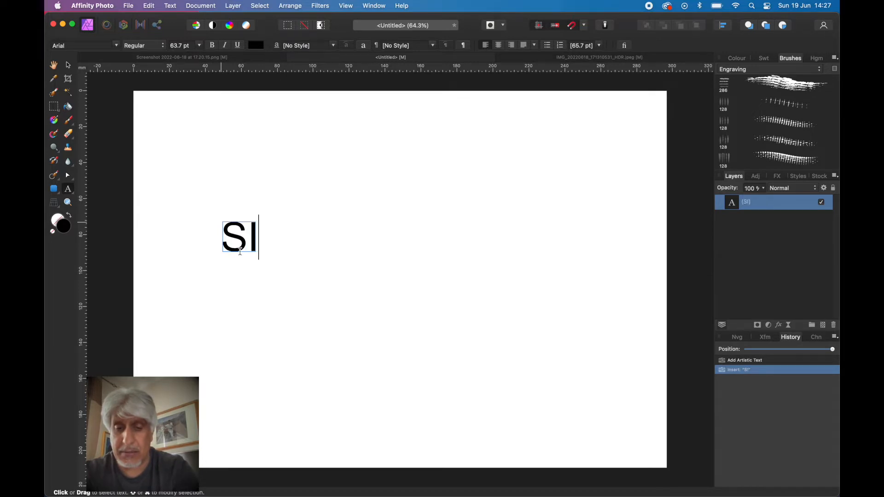
type("G")
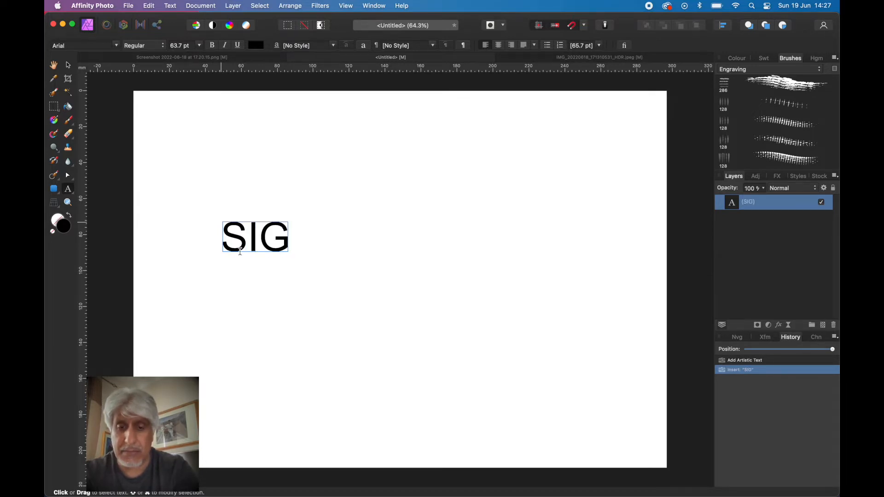
type("HING")
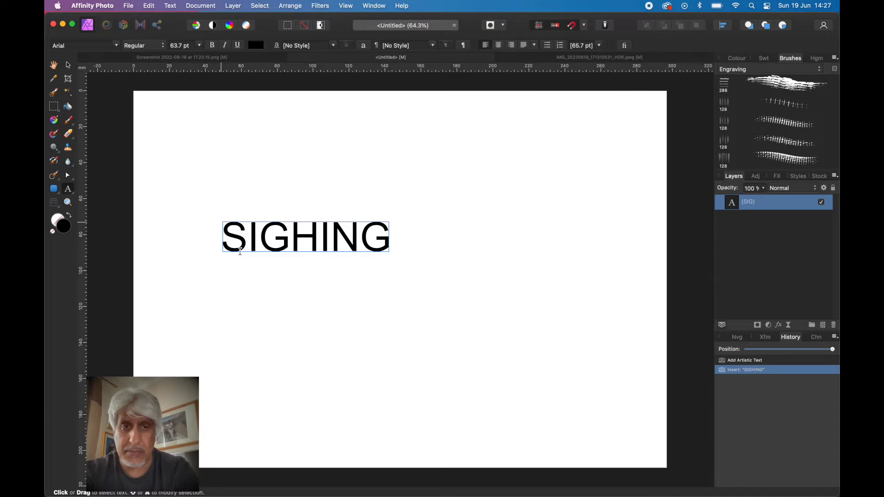
key("BackSpace")
key("BackSpace")
key("BackSpace")
key("BackSpace")
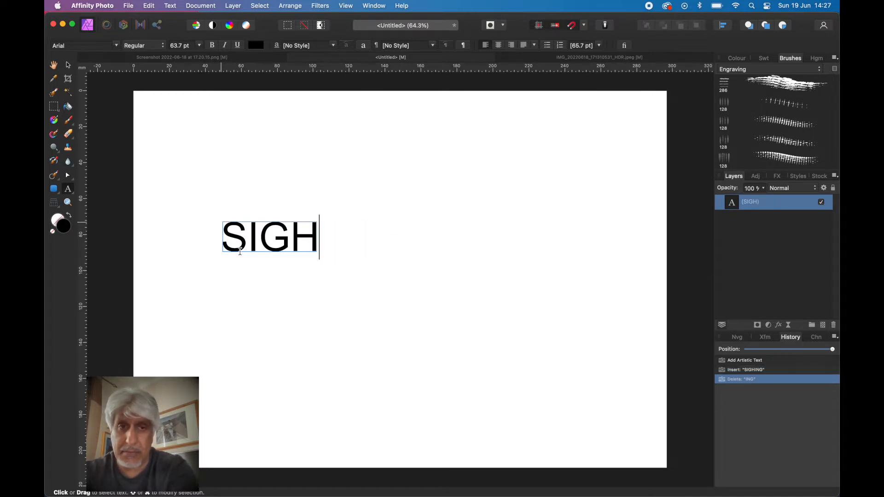
type("NING")
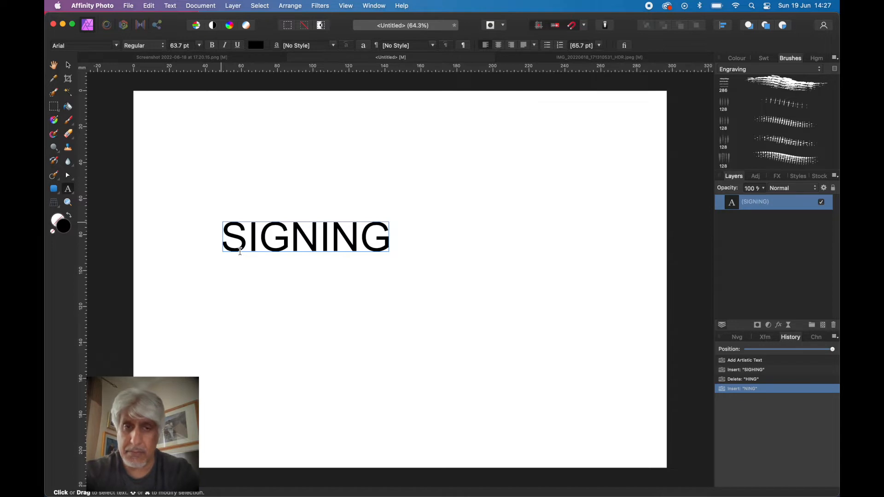
Add OFF as a second line below SIGNING and centre-align both lines of text
key("Return")
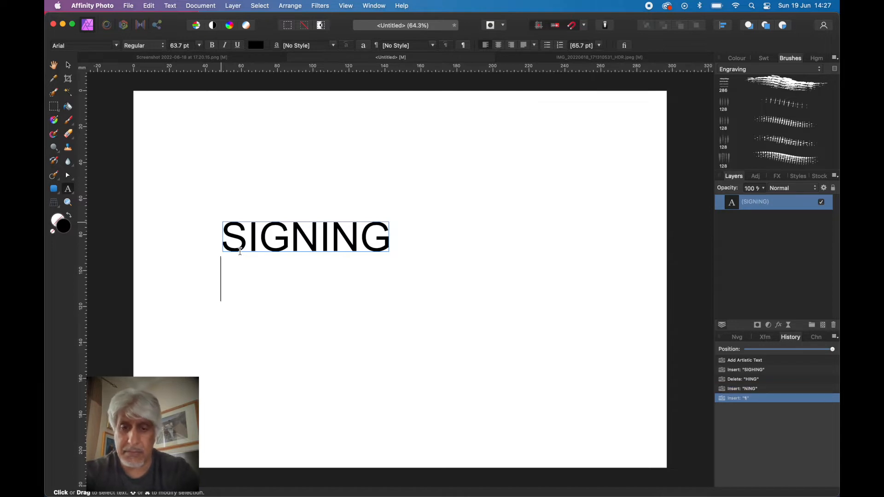
type("OFF")
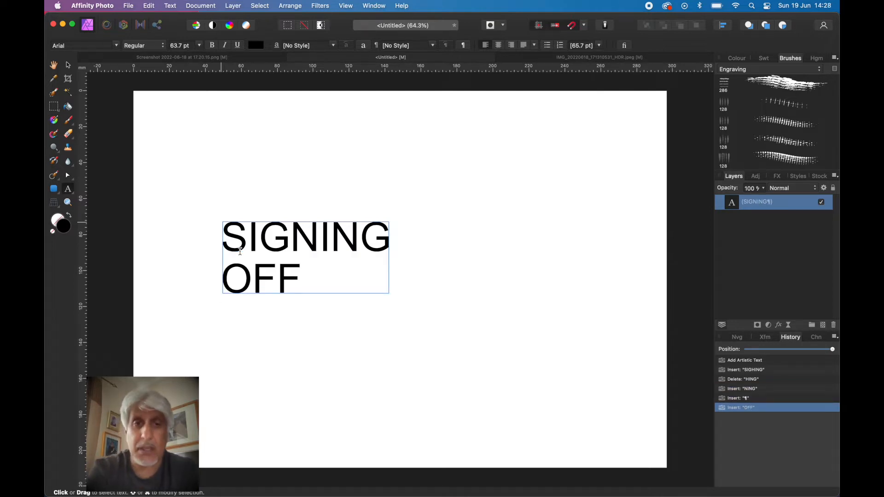
key("Escape")
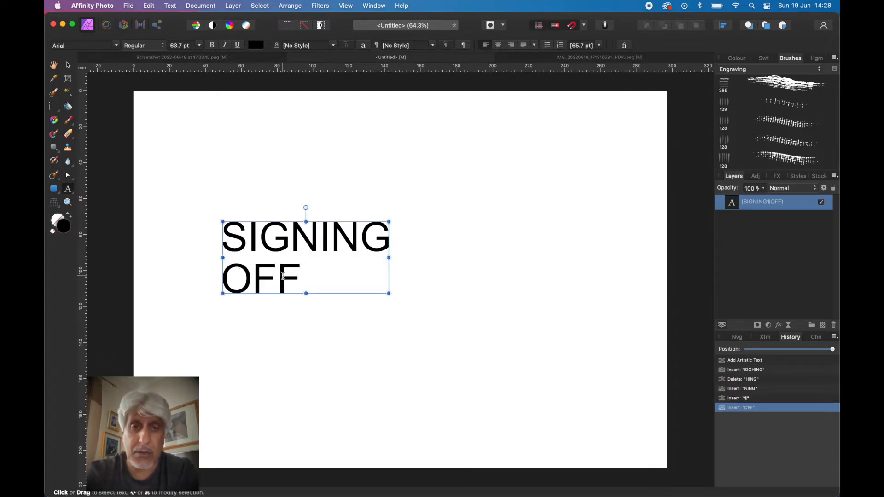
left_click_drag(300, 279, 222, 244)
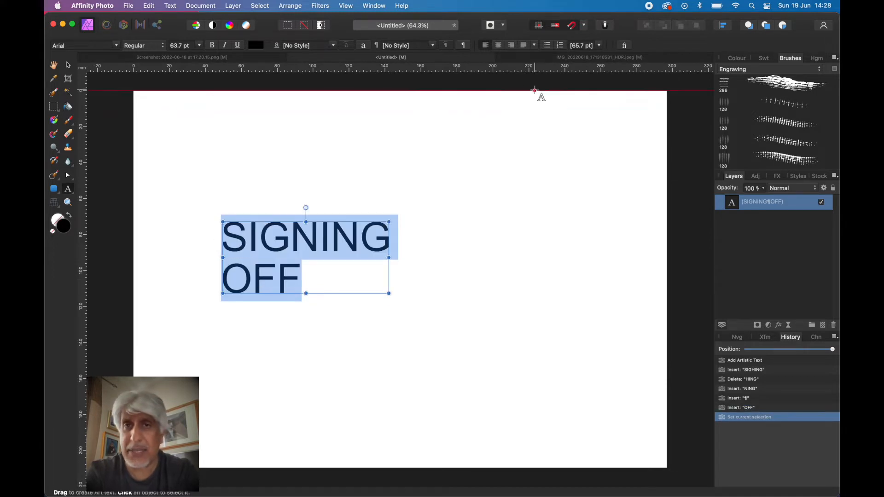
left_click(500, 46)
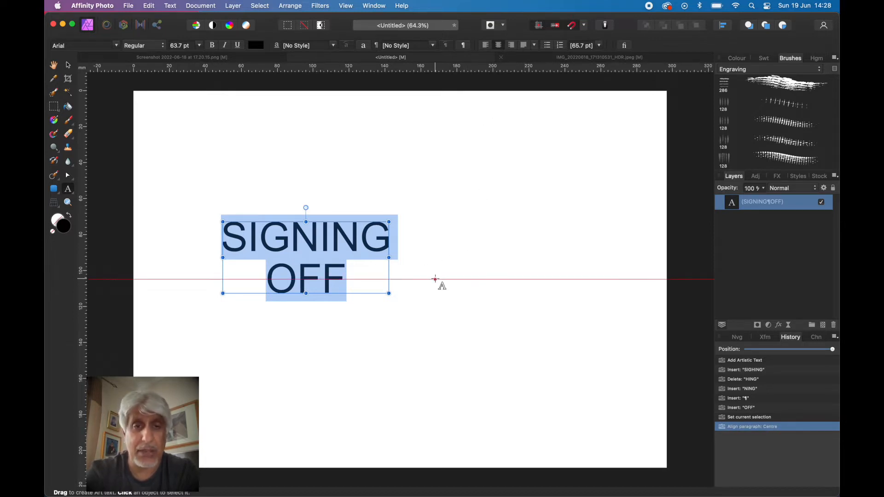
Change the SIGNING OFF text's font to Phosphate and enlarge the text to about 82.8 pt
left_click(116, 46)
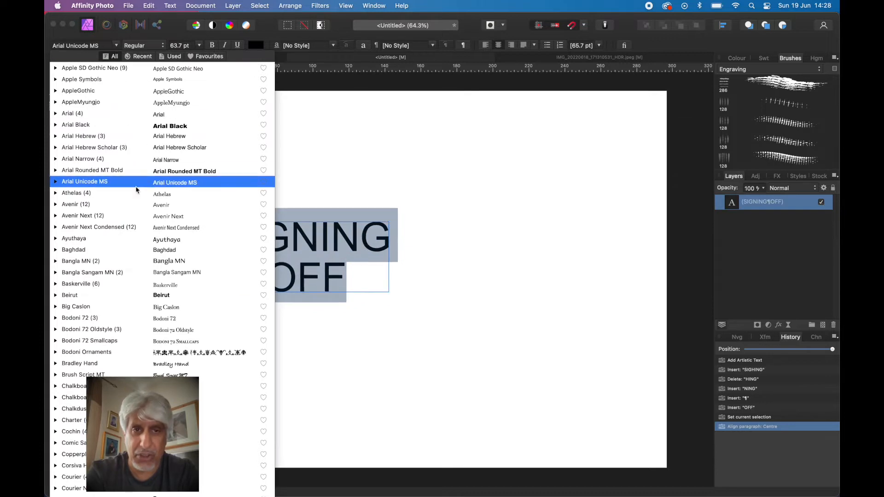
scroll(147, 272, "down", 6)
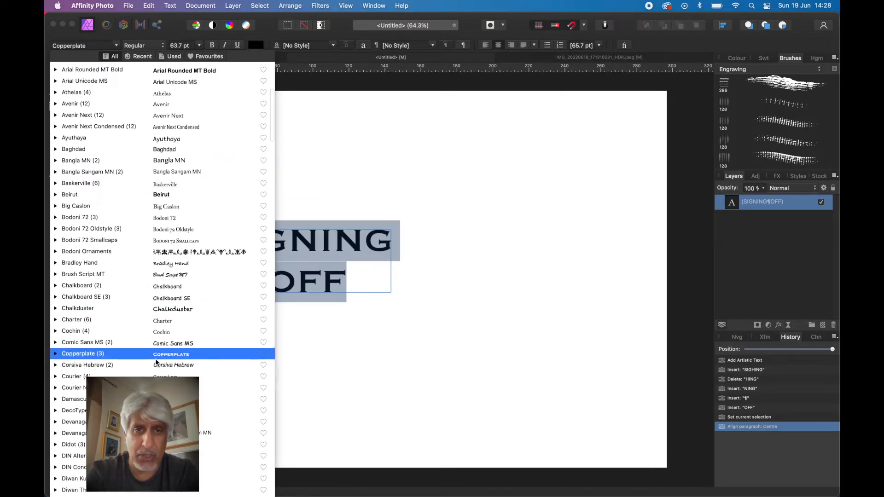
scroll(156, 362, "down", 4)
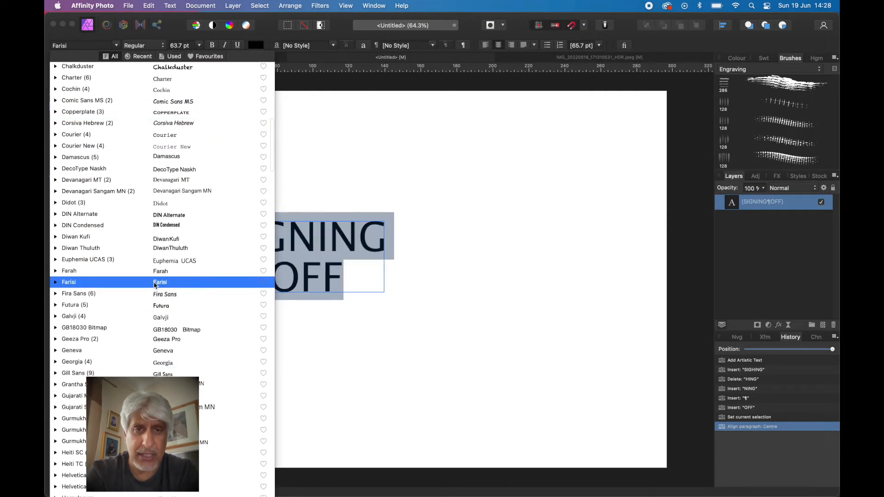
scroll(157, 325, "down", 5)
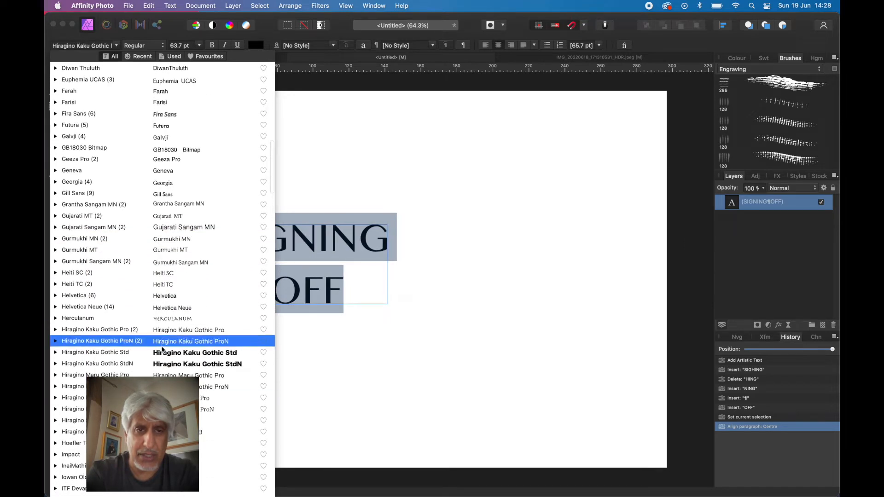
scroll(167, 303, "down", 2)
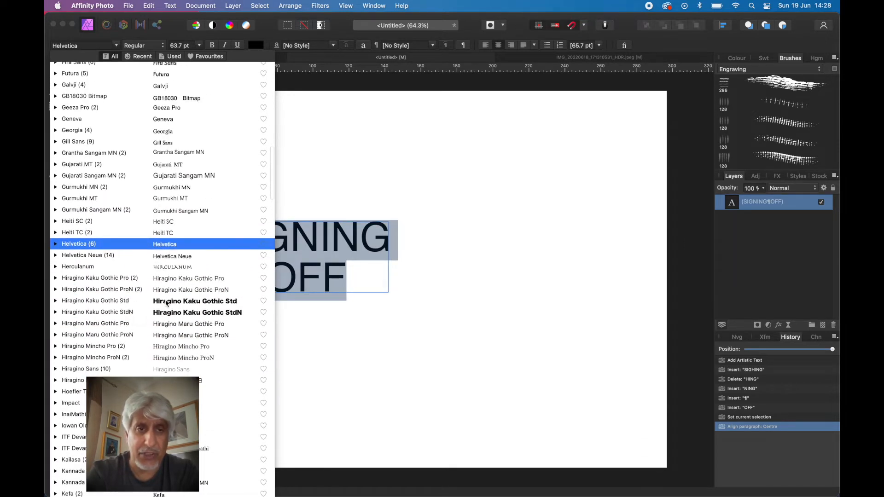
scroll(172, 322, "down", 4)
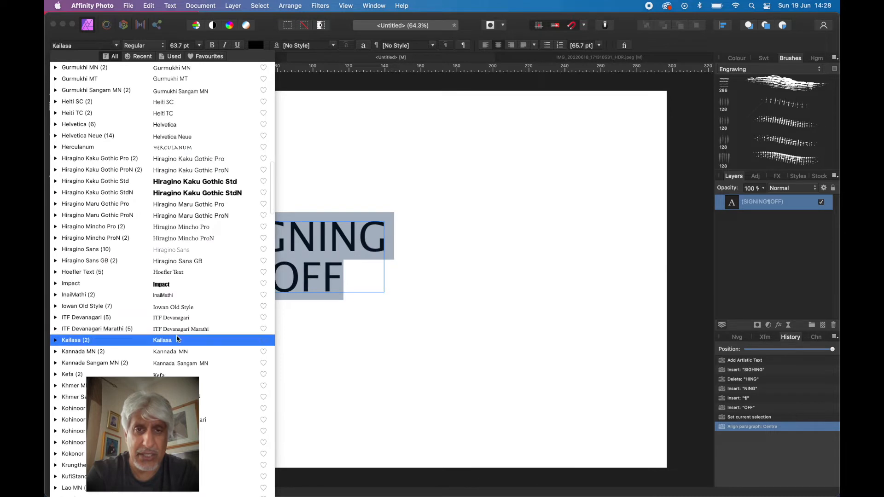
scroll(179, 298, "down", 4)
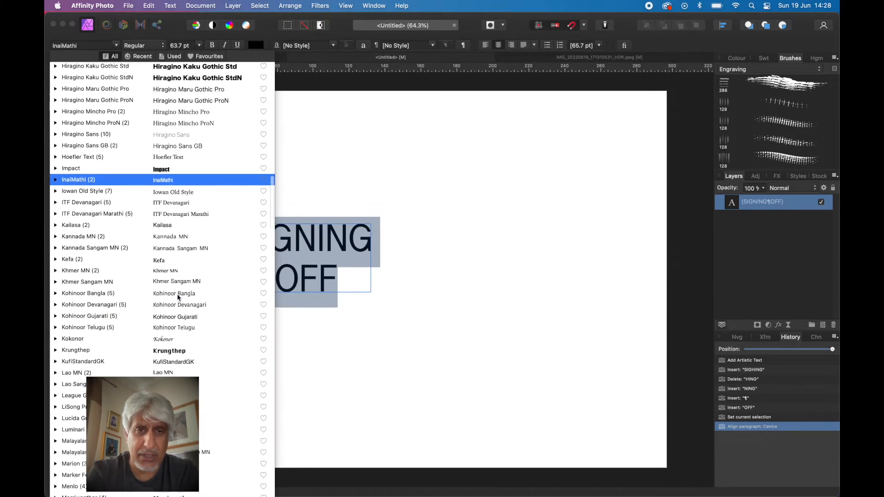
scroll(178, 297, "down", 2)
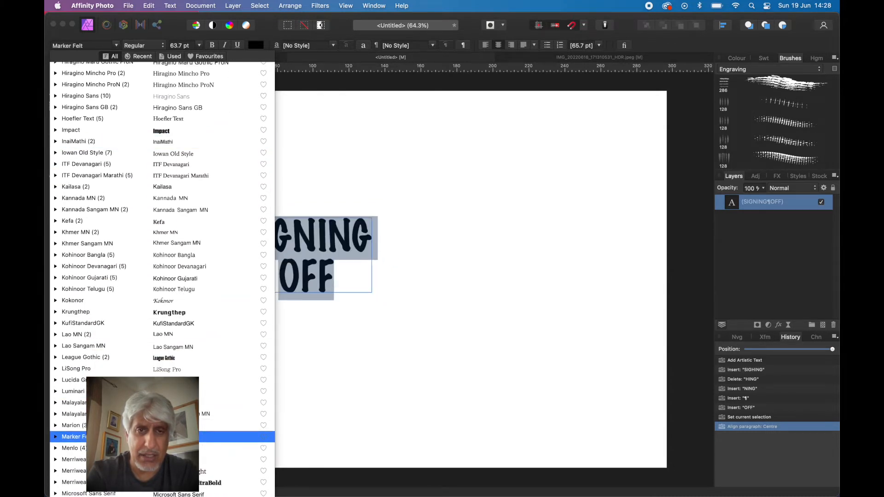
scroll(175, 436, "down", 2)
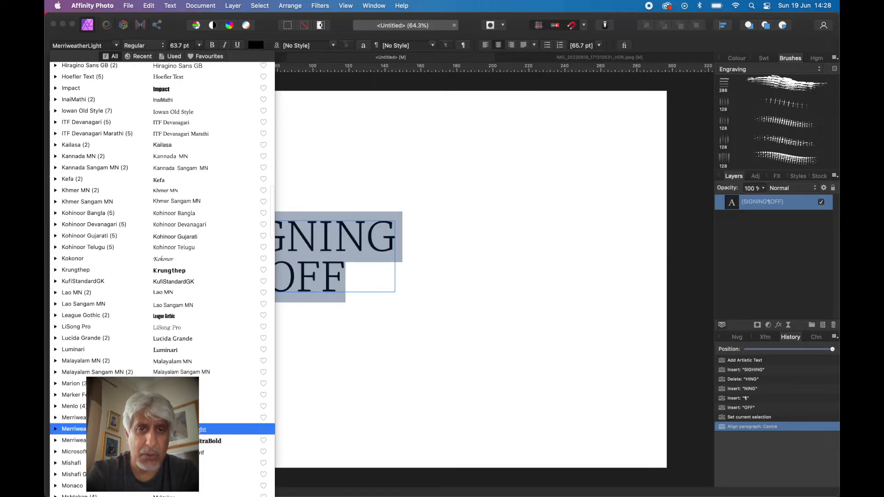
scroll(175, 433, "down", 4)
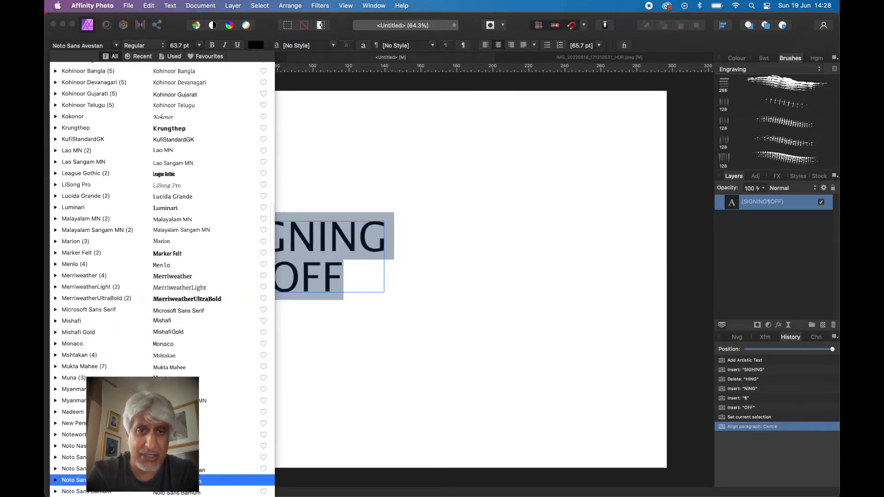
scroll(169, 338, "down", 5)
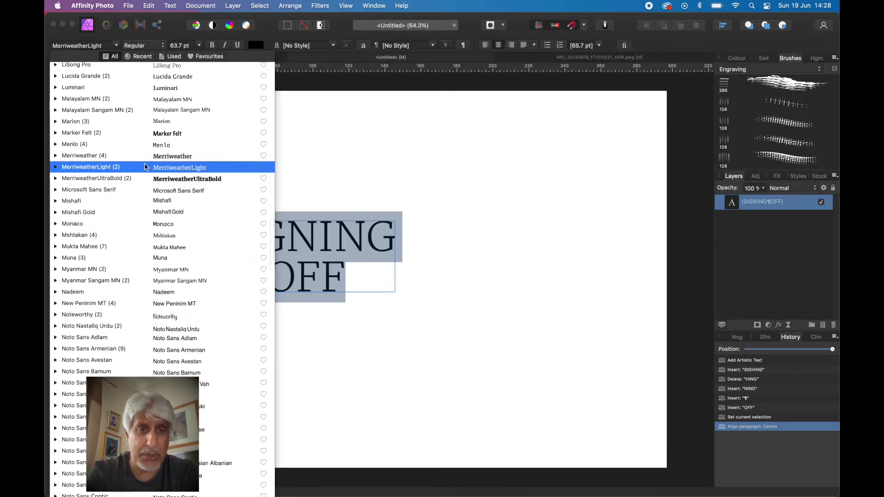
scroll(152, 303, "down", 15)
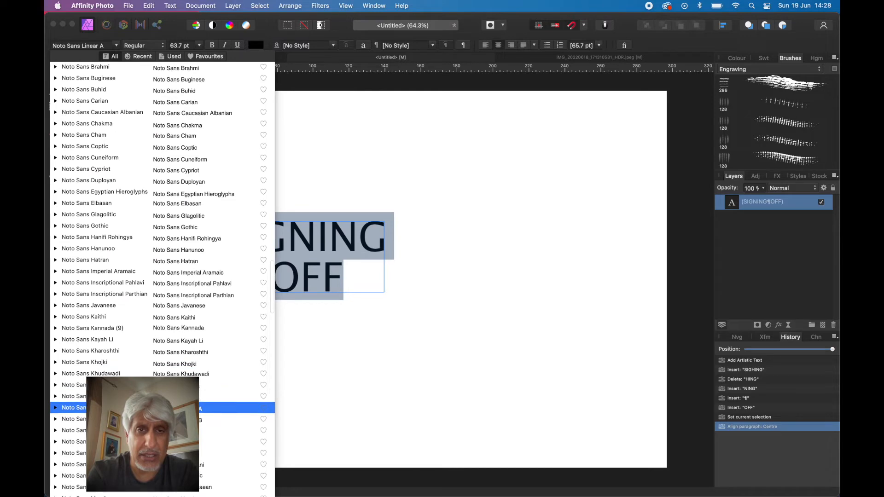
scroll(151, 154, "down", 11)
scroll(159, 299, "down", 20)
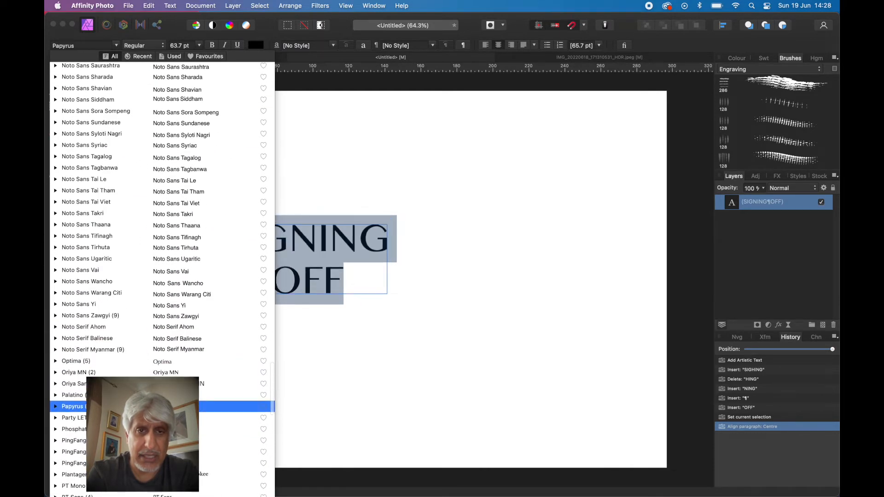
scroll(157, 295, "down", 3)
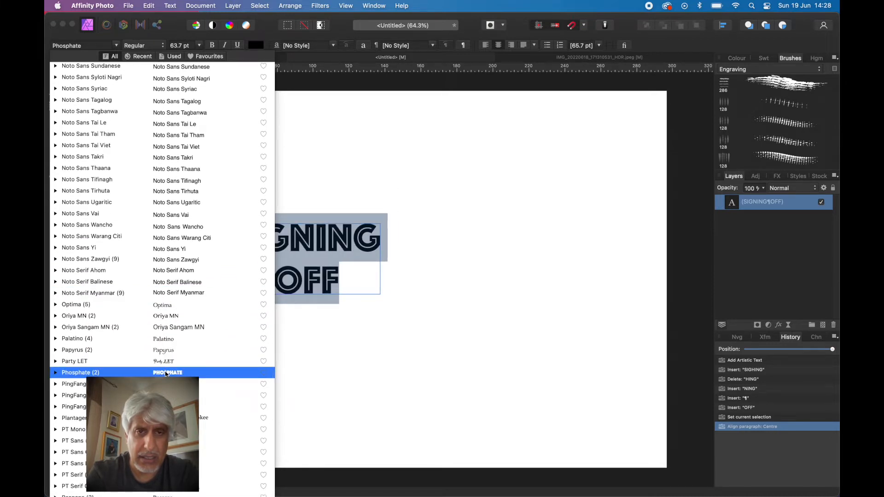
left_click(166, 374)
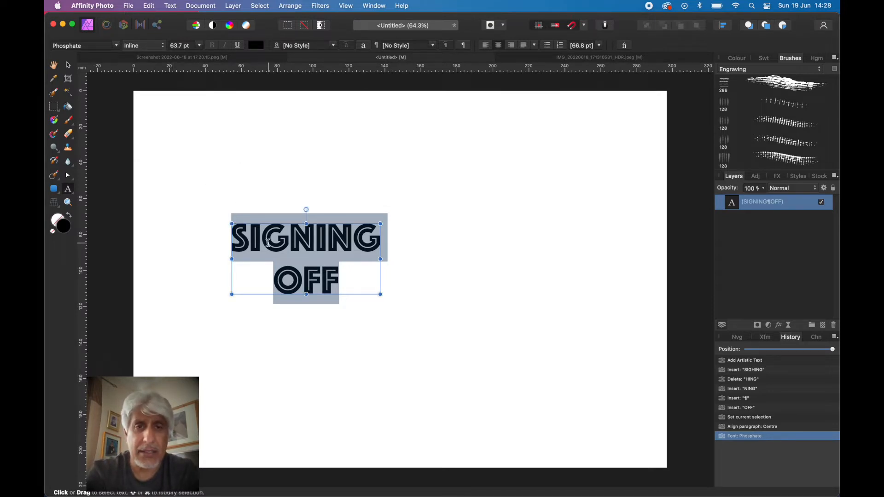
left_click_drag(381, 224, 425, 201)
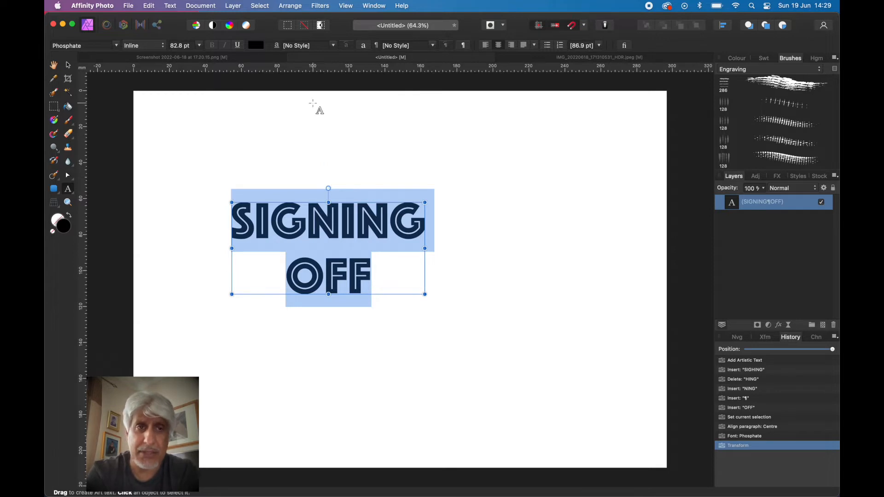
Draw a rounded rectangle enclosing the SIGNING OFF text and reduce its fill opacity to zero
left_click(58, 196)
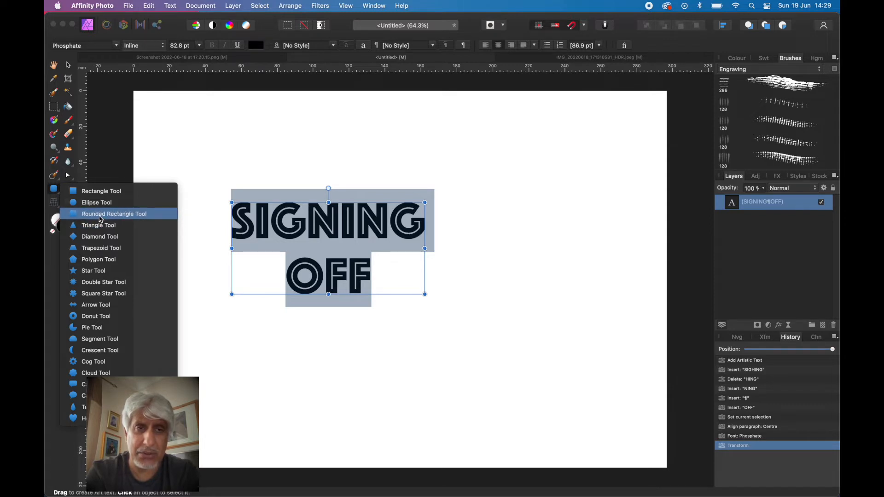
left_click(102, 215)
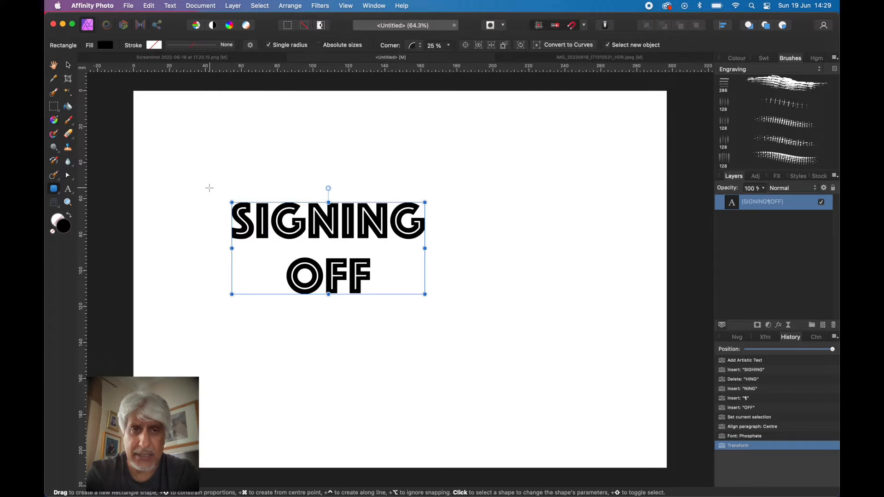
left_click_drag(210, 188, 468, 312)
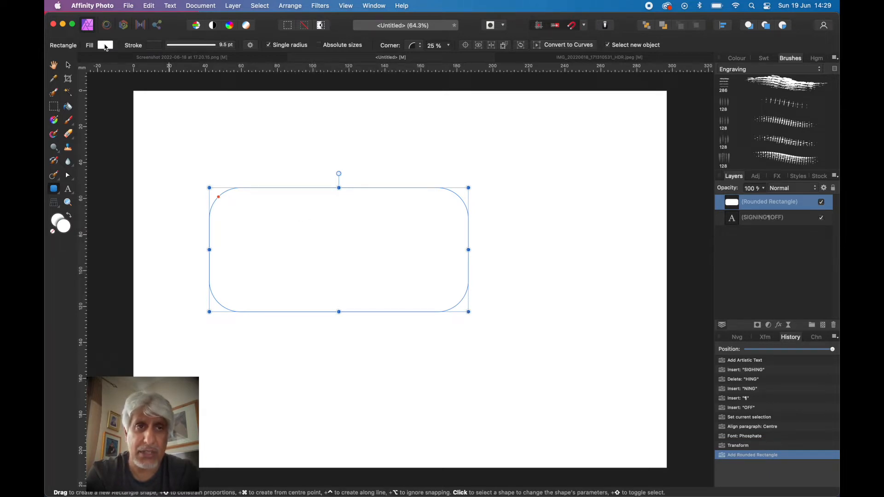
left_click(105, 45)
left_click_drag(222, 163, 122, 163)
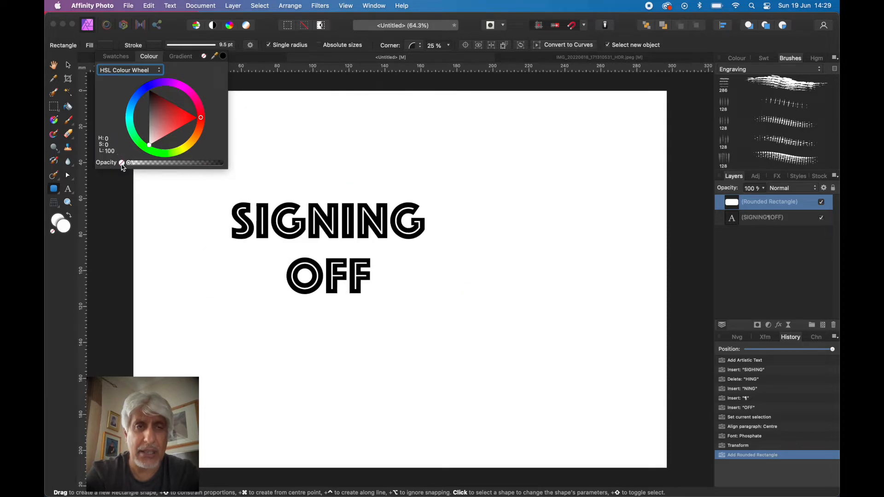
Give the rounded rectangle a solid 20 pt stroke and change the stroke colour to black
left_click(183, 48)
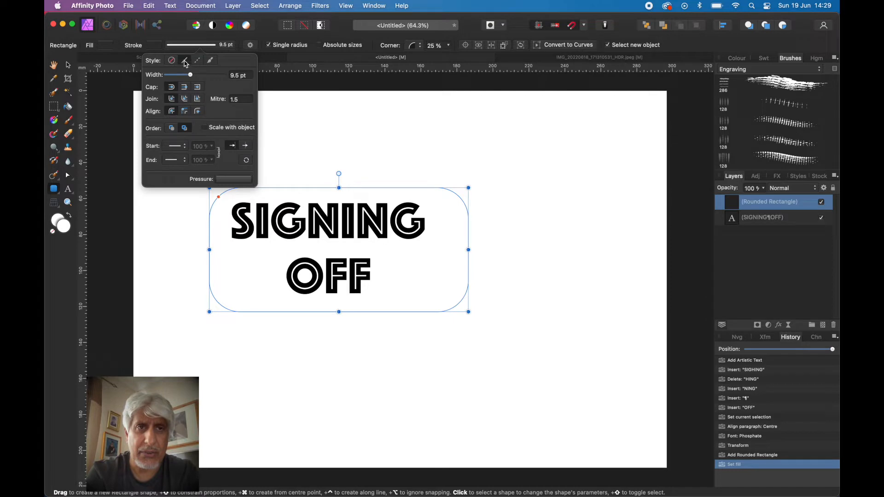
left_click(185, 62)
left_click_drag(193, 77, 198, 79)
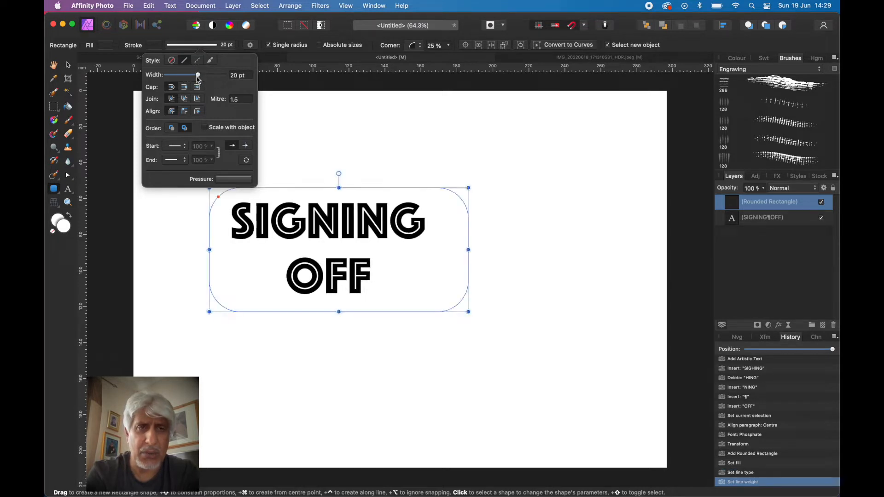
left_click(190, 48)
left_click(154, 46)
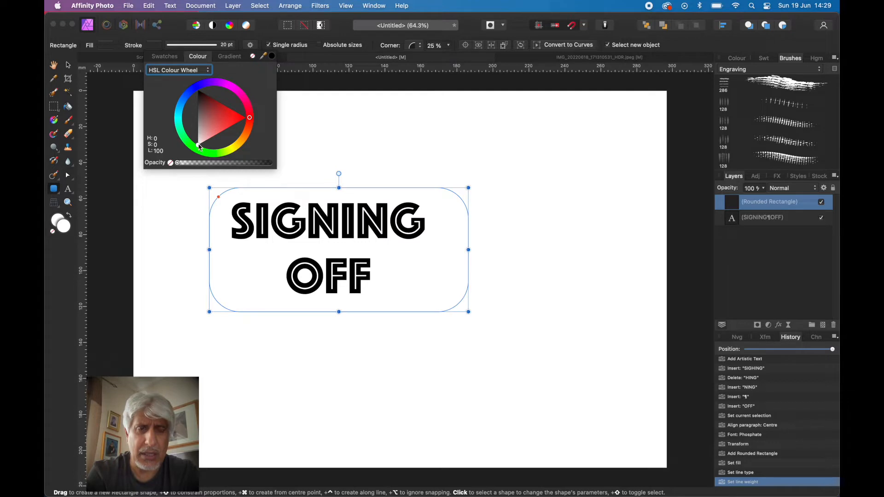
left_click_drag(199, 147, 198, 90)
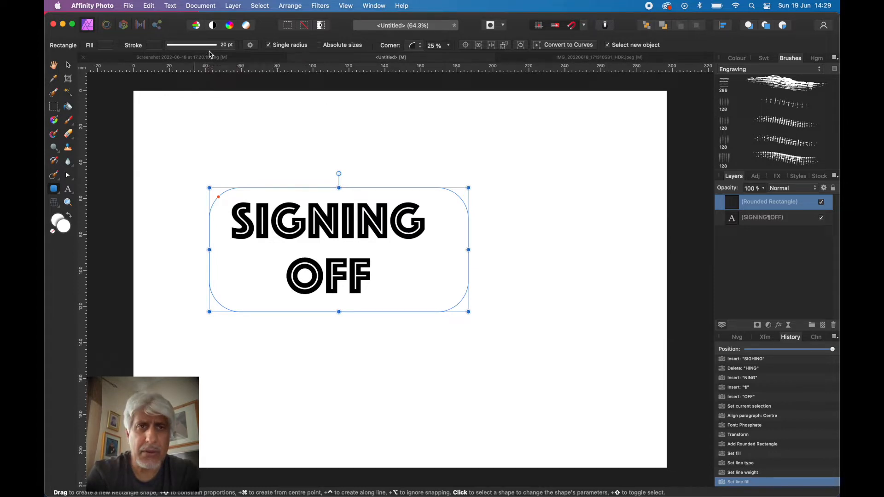
Widen the rounded rectangle's stroke to 60 pt and reduce it to 38 pt
left_click(219, 46)
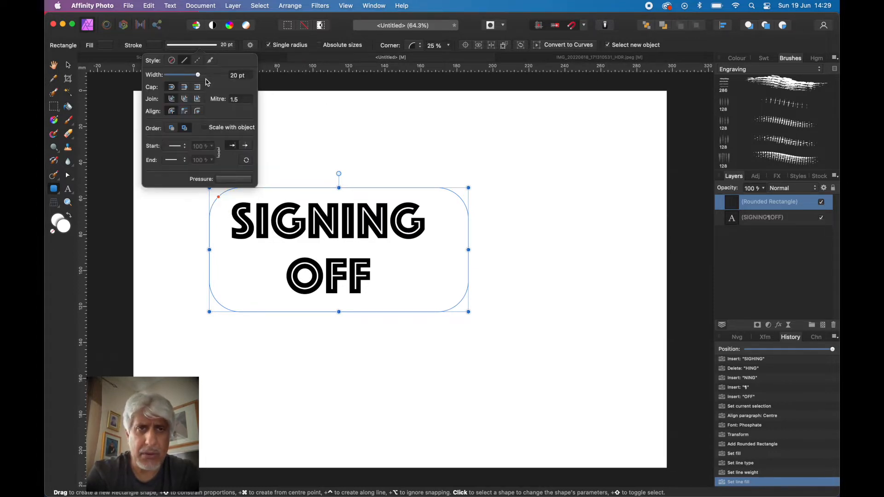
mouse_move(198, 75)
left_mouse_down()
mouse_move(182, 75)
mouse_move(220, 81)
left_mouse_up()
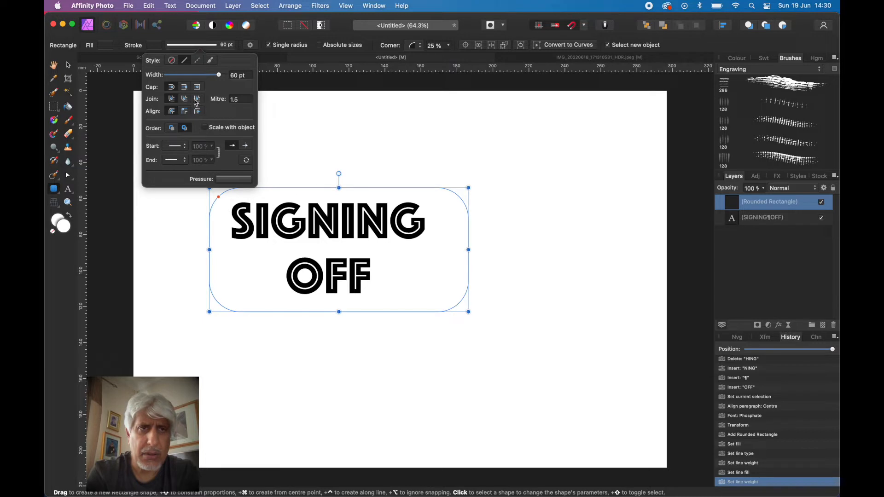
mouse_move(220, 75)
left_mouse_down()
mouse_move(256, 79)
mouse_move(211, 77)
left_mouse_up()
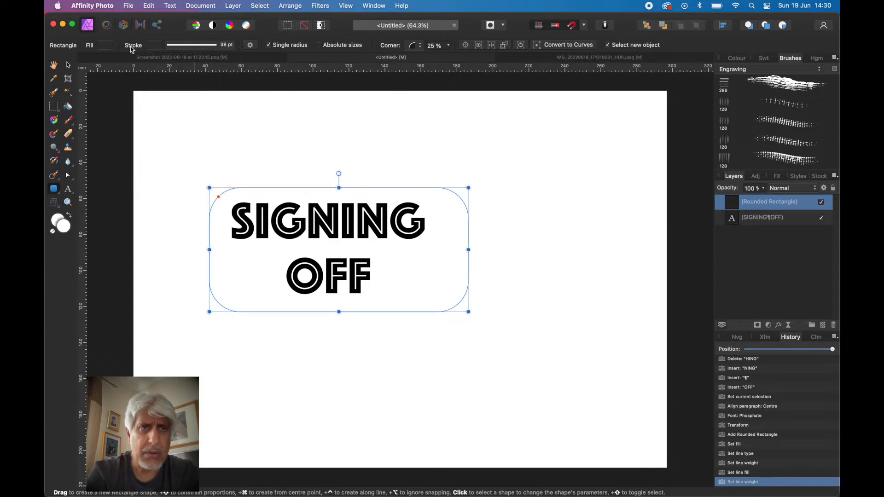
Make the rounded rectangle's stroke fully opaque and colour it near-black with H 0, S 0, L 2
left_click(152, 45)
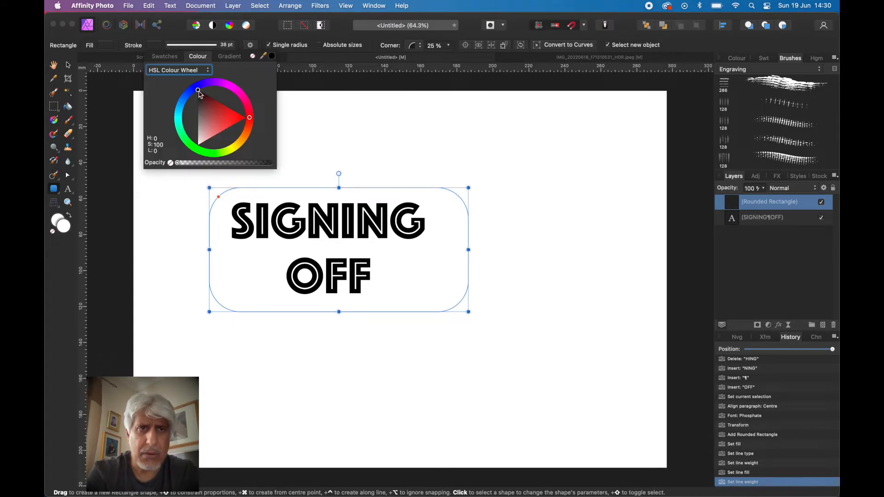
mouse_move(199, 94)
left_mouse_down()
mouse_move(227, 123)
mouse_move(205, 144)
mouse_move(210, 123)
left_mouse_up()
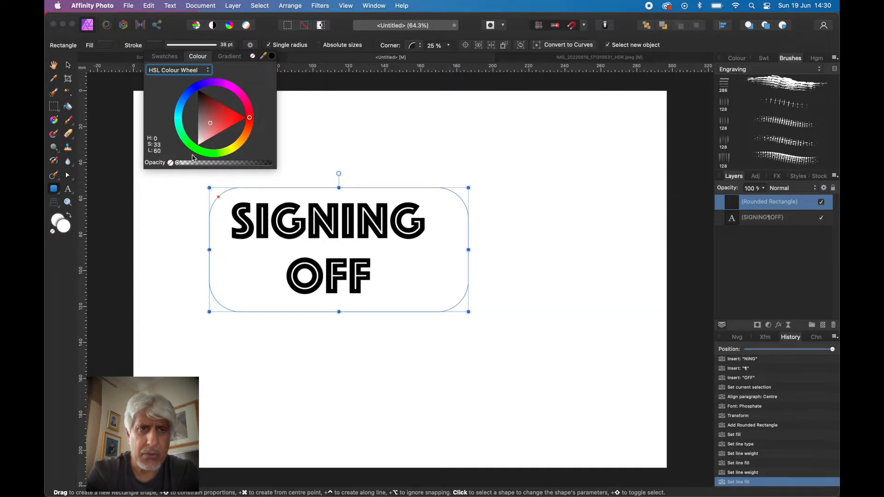
left_click_drag(179, 164, 278, 166)
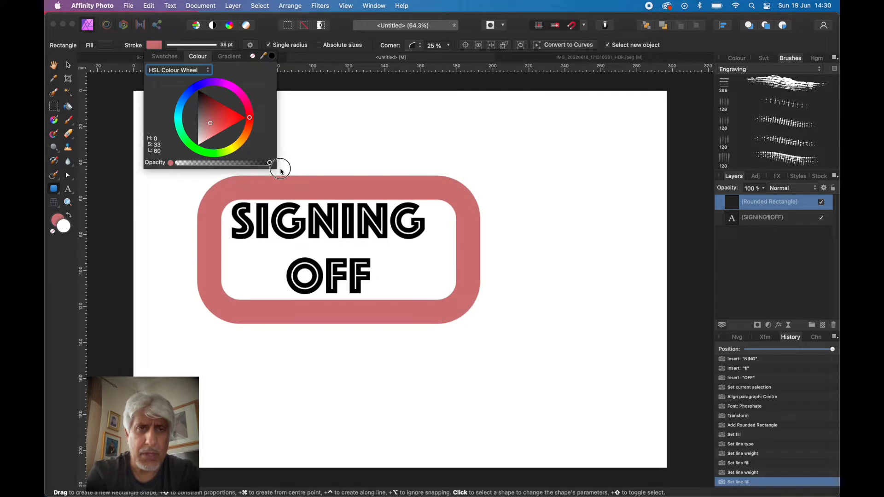
left_click_drag(212, 126, 198, 91)
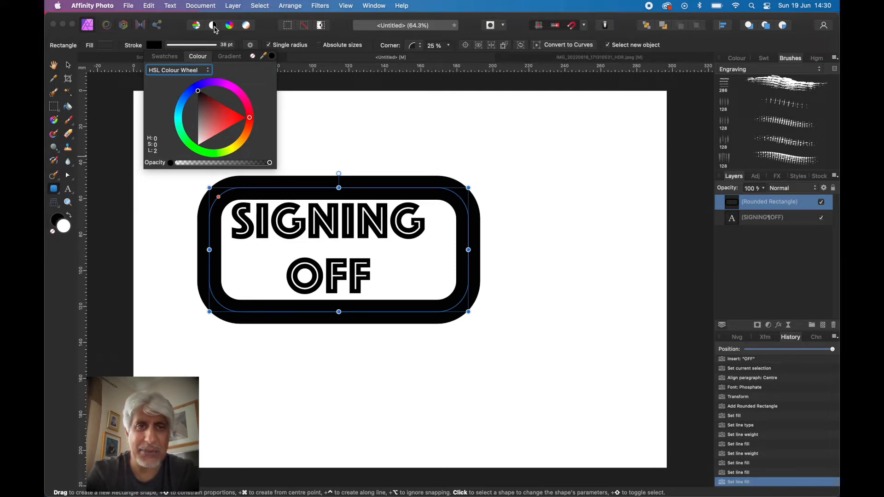
Reduce the rounded rectangle's stroke width to 15 pt
left_click(190, 38)
left_click(198, 47)
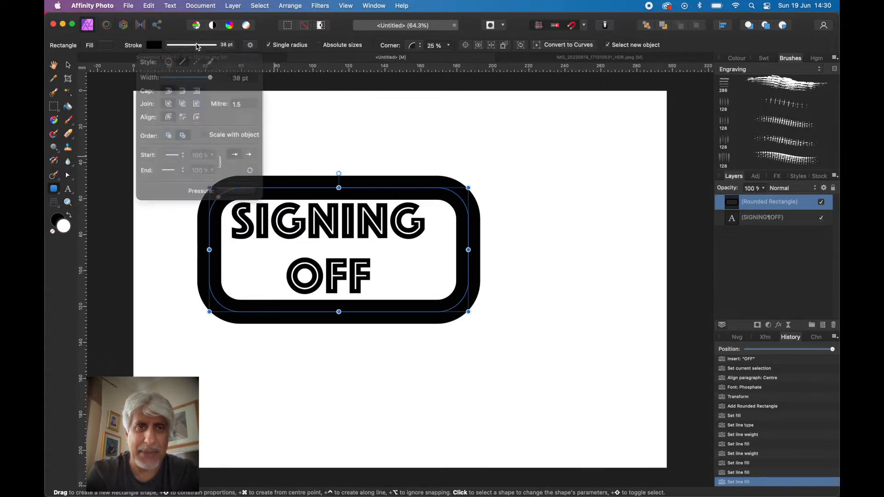
mouse_move(211, 77)
left_mouse_down()
mouse_move(184, 79)
mouse_move(196, 79)
left_mouse_up()
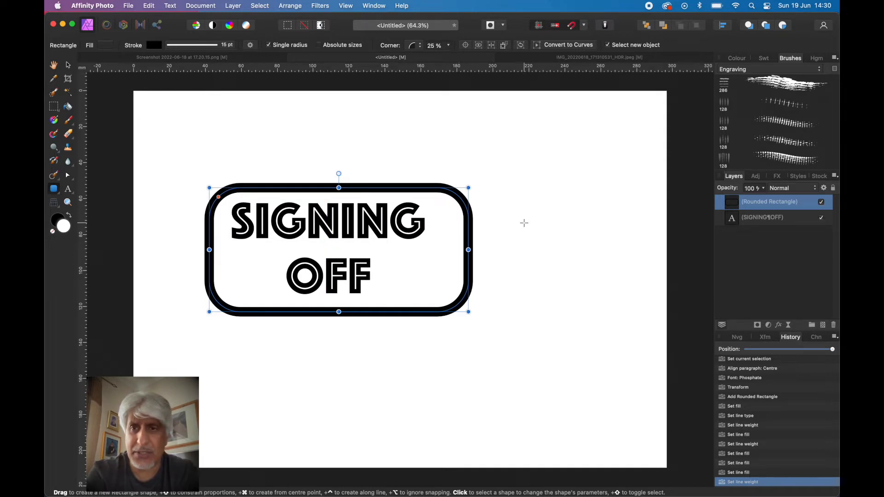
Move the SIGNING OFF text so it sits centred inside the rounded rectangle
left_click(758, 219)
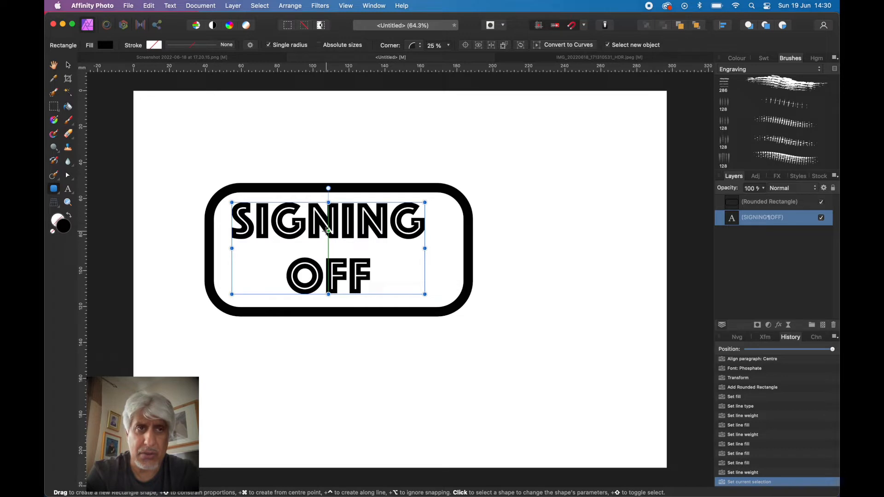
left_click(68, 66)
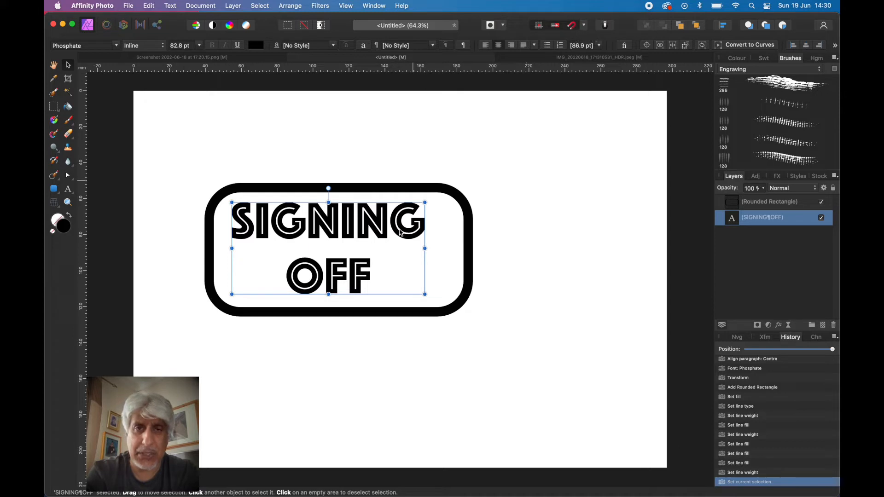
left_click_drag(340, 243, 349, 245)
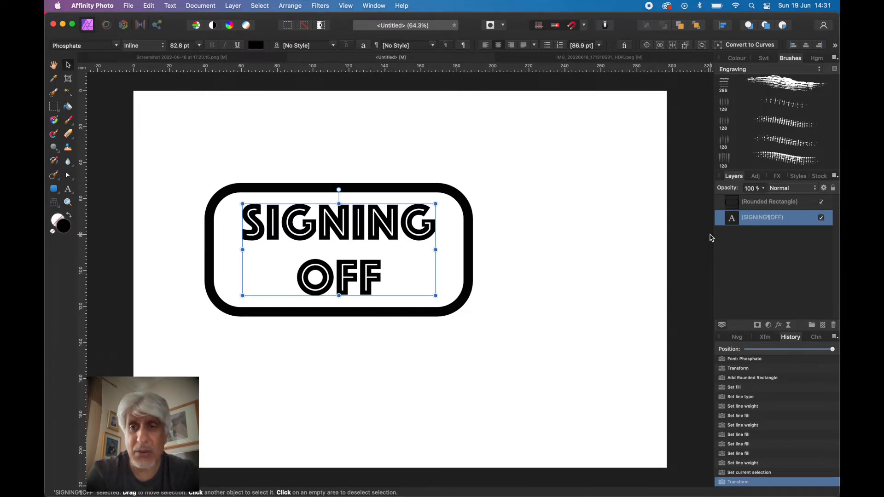
left_click(748, 204)
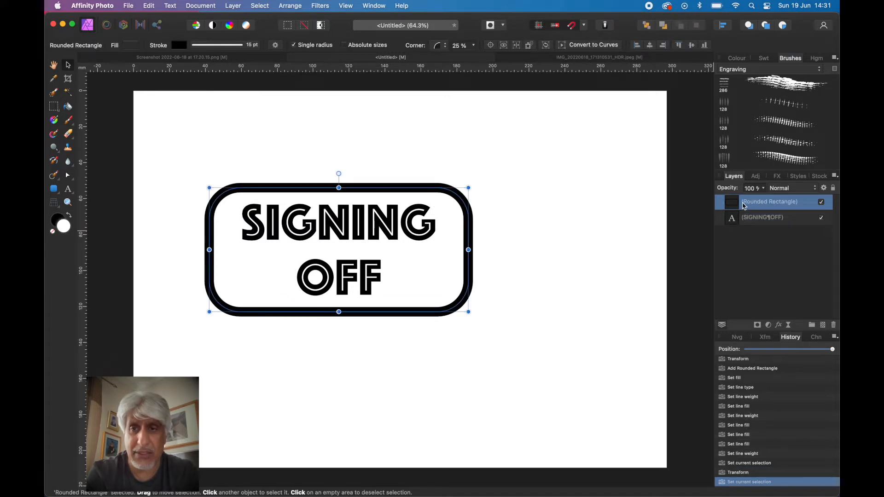
right_click(745, 206)
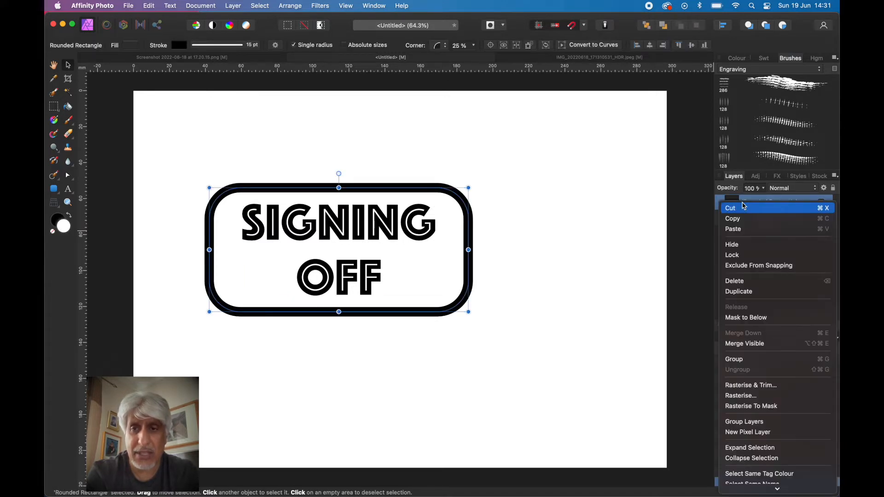
left_click(745, 364)
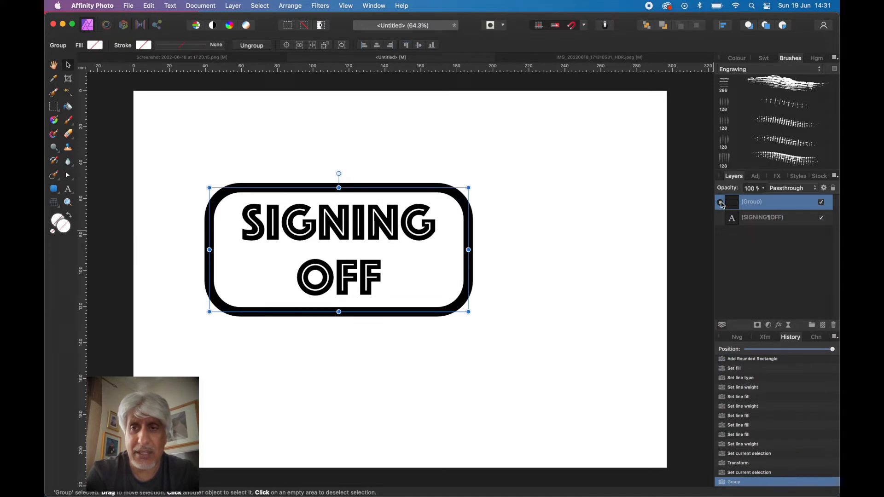
left_click(721, 202)
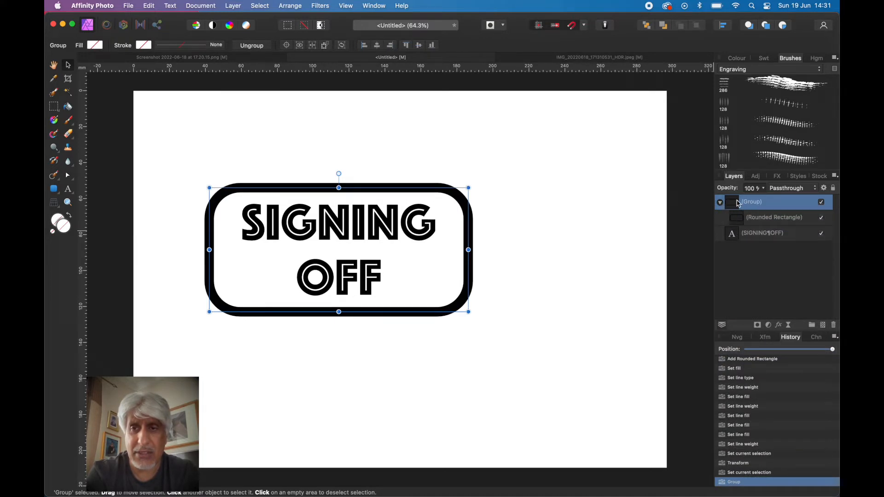
left_click(721, 202)
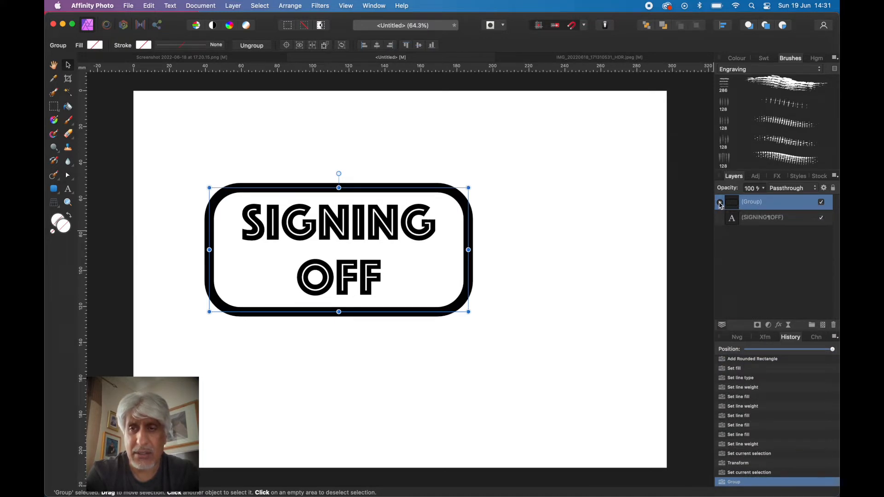
left_click(756, 224)
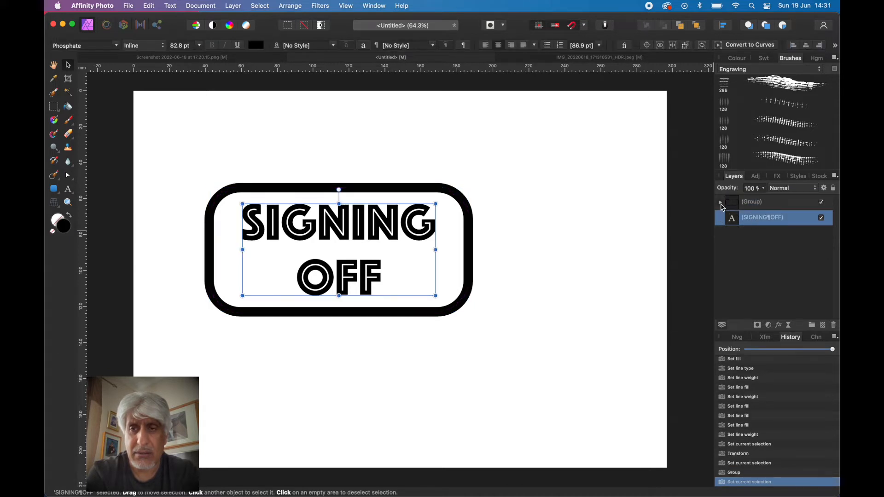
left_click(732, 473)
left_click(732, 464)
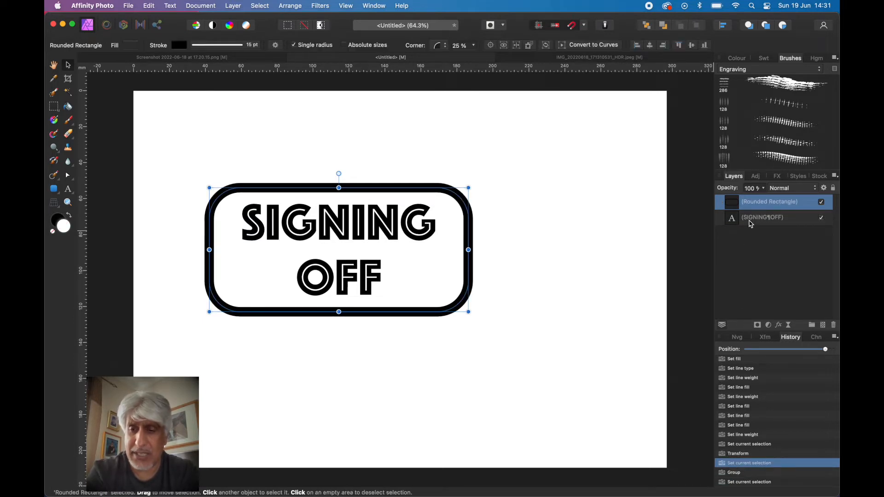
Group the rounded rectangle together with the SIGNING OFF text and check the group's contents
left_click(752, 221, "shift")
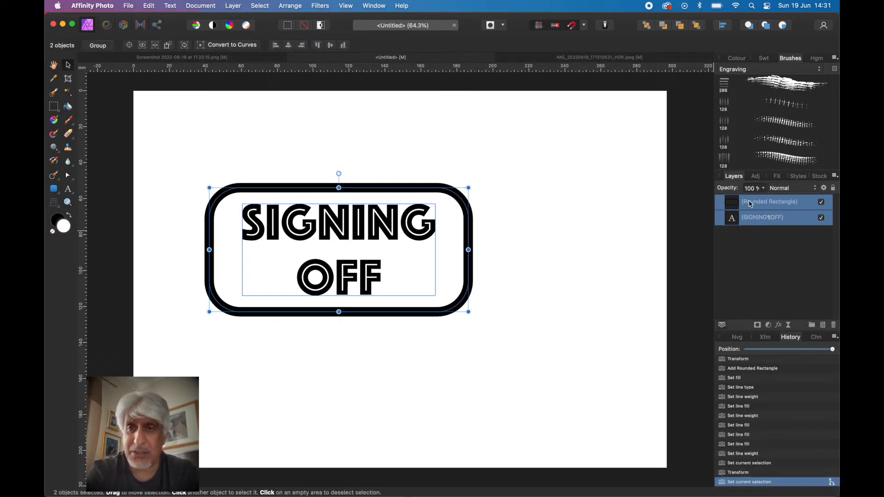
right_click(751, 203)
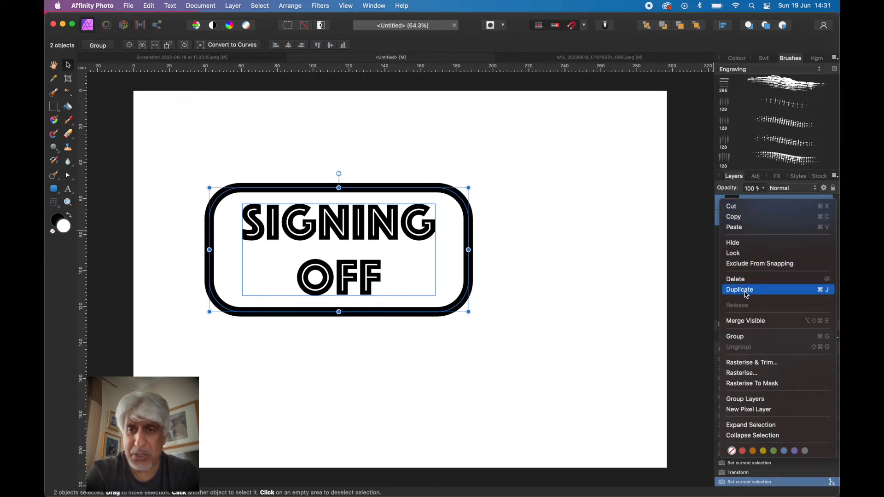
left_click(746, 337)
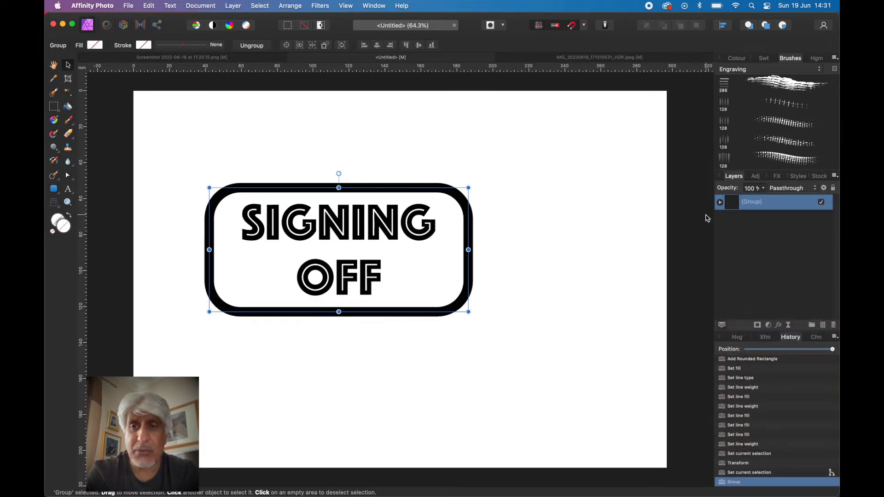
left_click(720, 203)
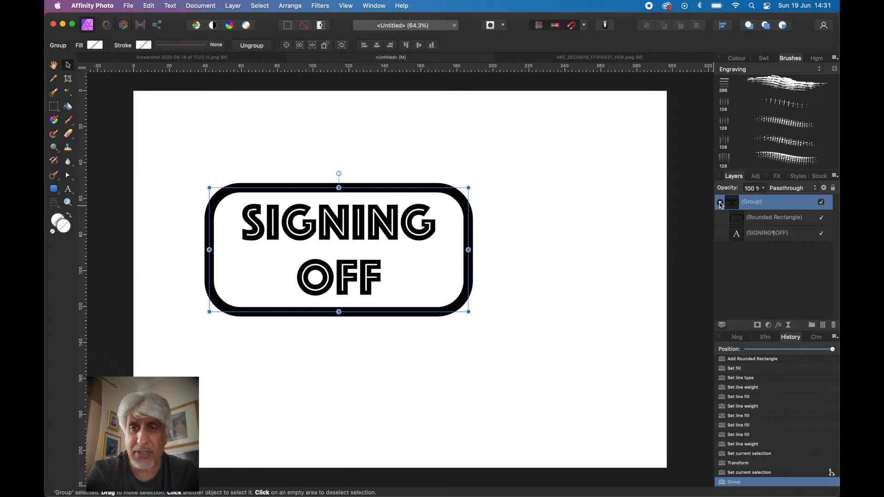
left_click(720, 203)
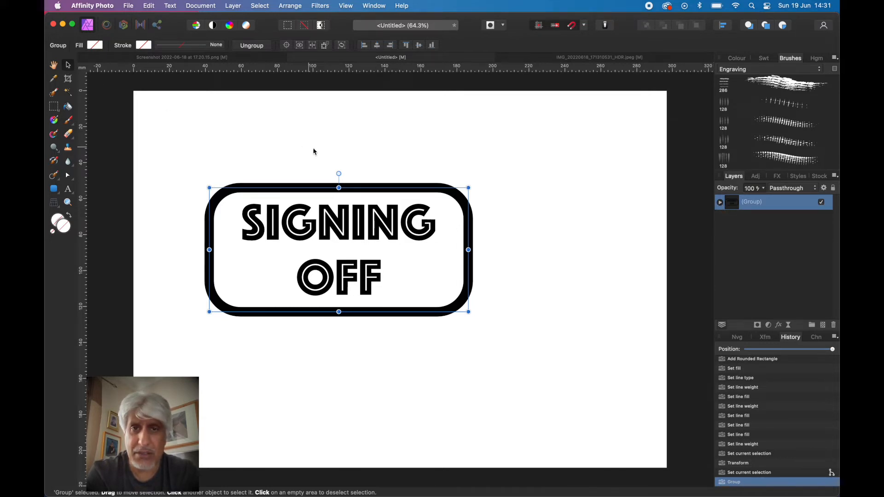
Enlarge the stamp group to about 146 × 70 mm and tilt it very slightly counter-clockwise
mouse_move(468, 187)
left_mouse_down()
mouse_move(486, 175)
mouse_move(436, 193)
mouse_move(473, 186)
left_mouse_up()
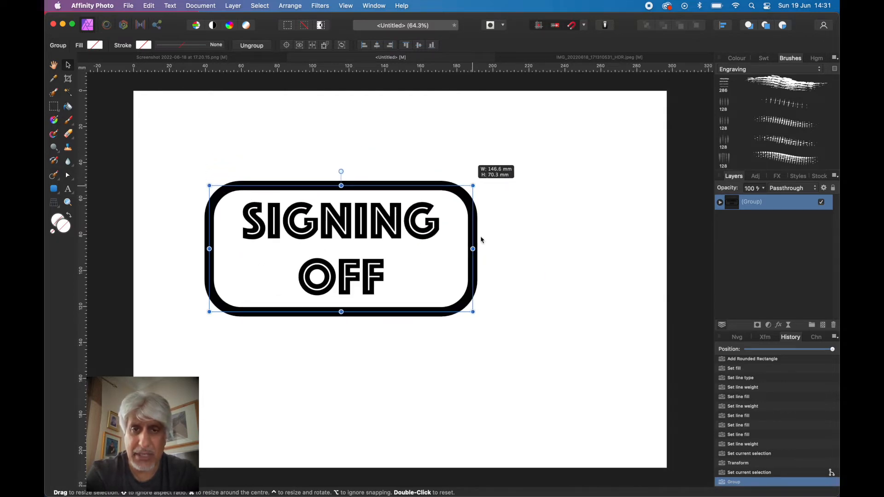
mouse_move(475, 317)
left_mouse_down()
mouse_move(492, 290)
mouse_move(474, 332)
mouse_move(491, 295)
mouse_move(470, 312)
left_mouse_up()
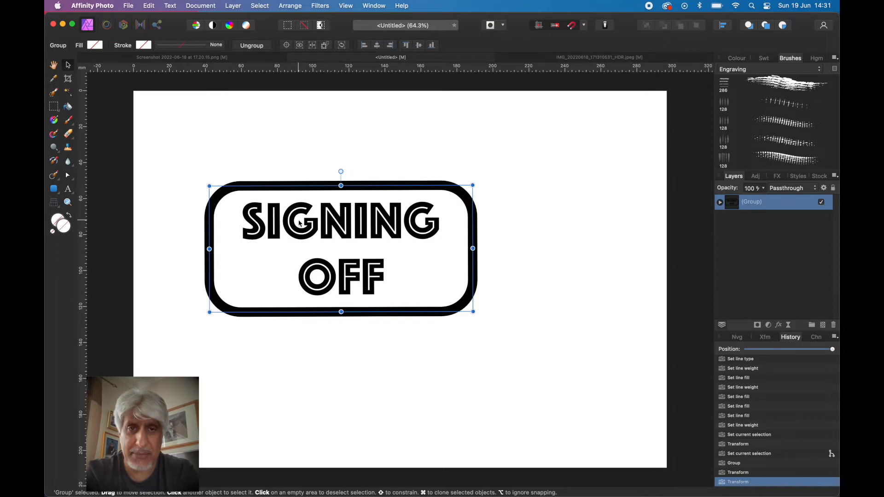
Set up the Erase Brush with the Almost Dry Roll brush from the Gouaches category and set its spacing to 12%
scroll(291, 225, "up", 5)
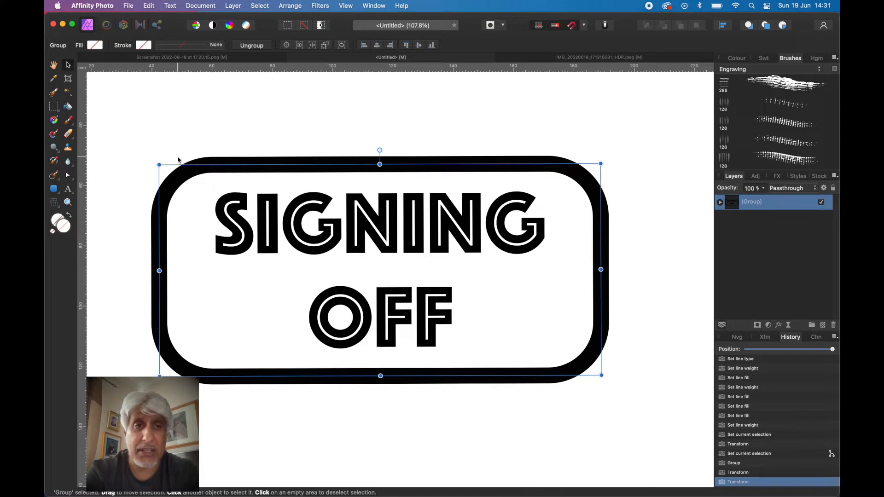
left_click(68, 135)
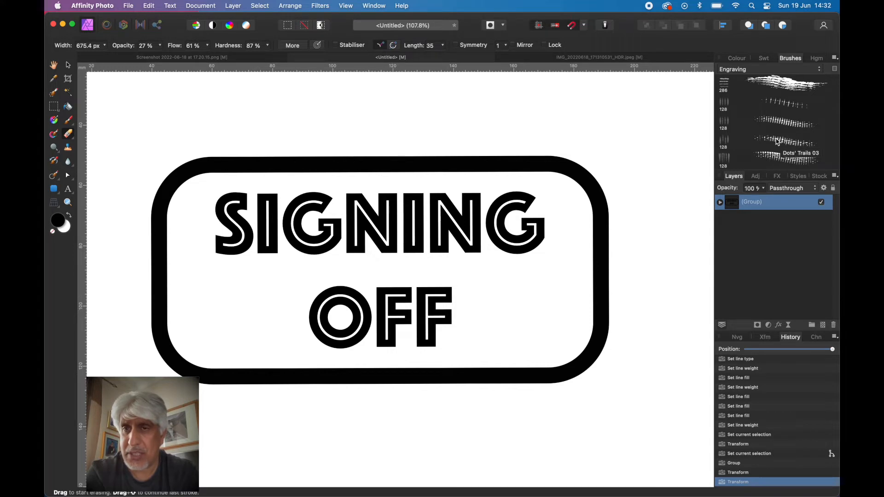
left_click(805, 70)
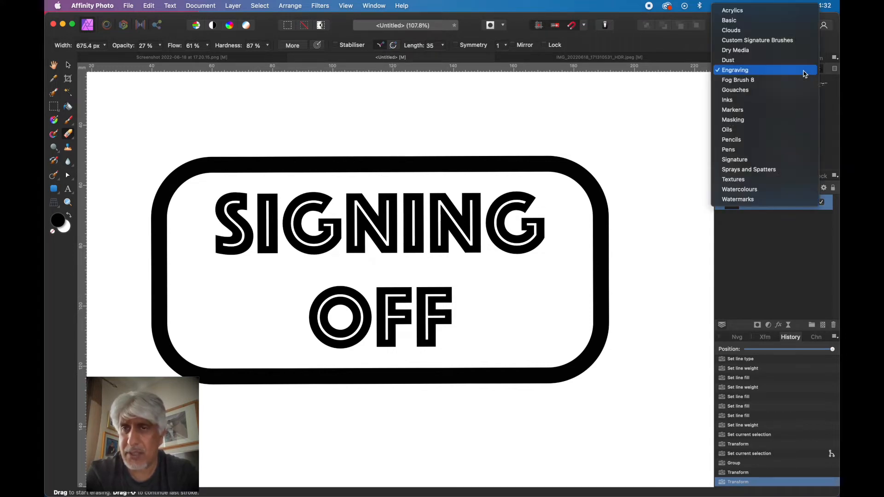
left_click(741, 90)
scroll(780, 119, "down", 10)
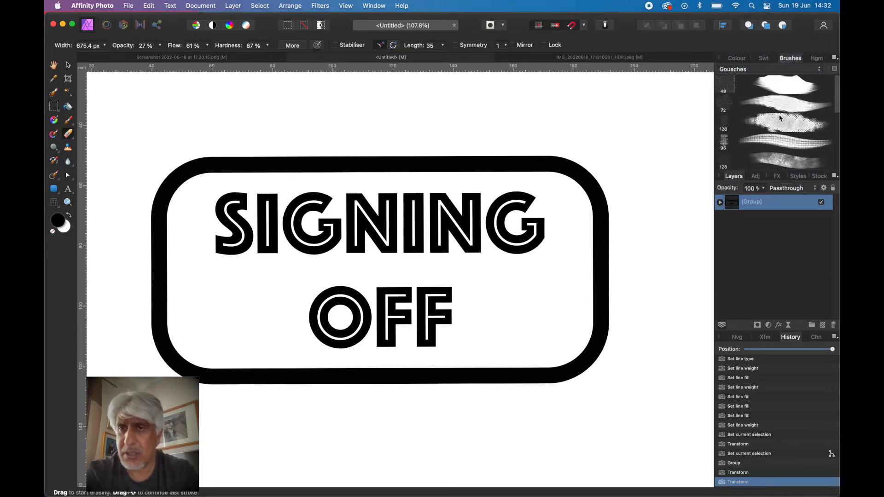
scroll(780, 118, "down", 2)
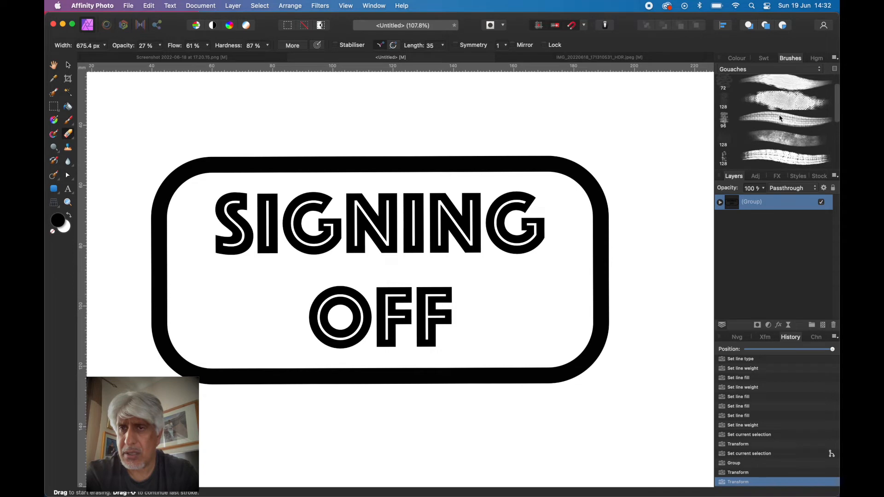
double_click(782, 142)
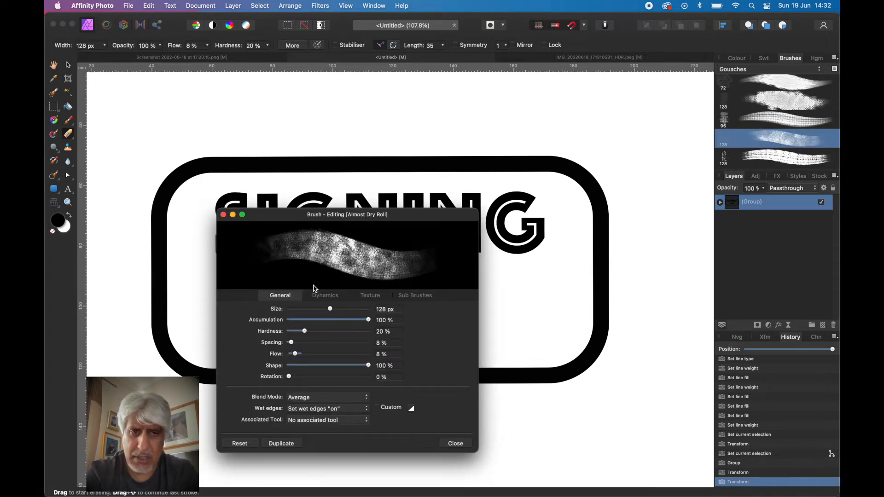
mouse_move(292, 345)
left_mouse_down()
mouse_move(305, 346)
mouse_move(293, 345)
left_mouse_up()
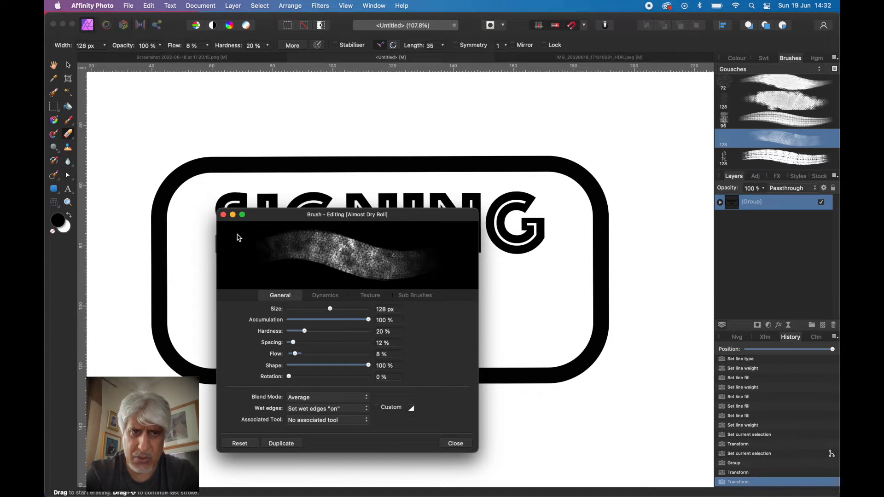
left_click(223, 215)
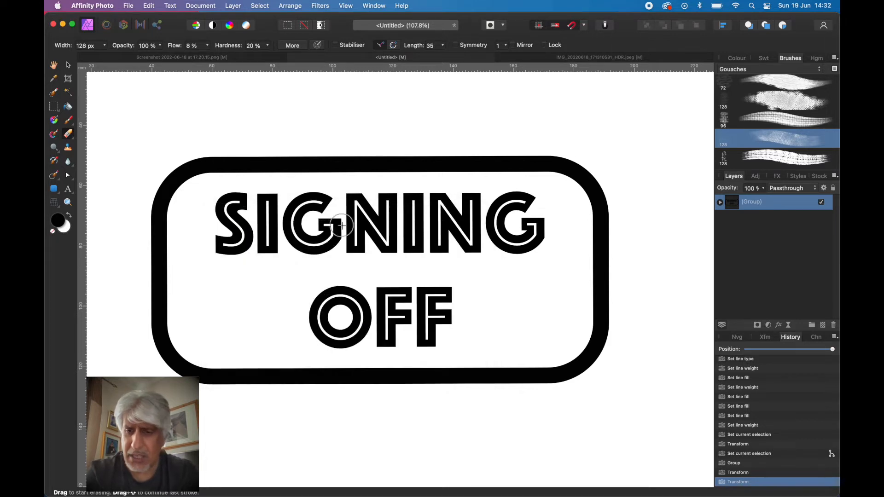
Enlarge the eraser to about 289 px and wear away patches of the frame's upper edge, lettering and lower-right corner
key("bracketright")
key("bracketright")
key("bracketright")
key("bracketright")
key("bracketright")
key("bracketright")
key("bracketright")
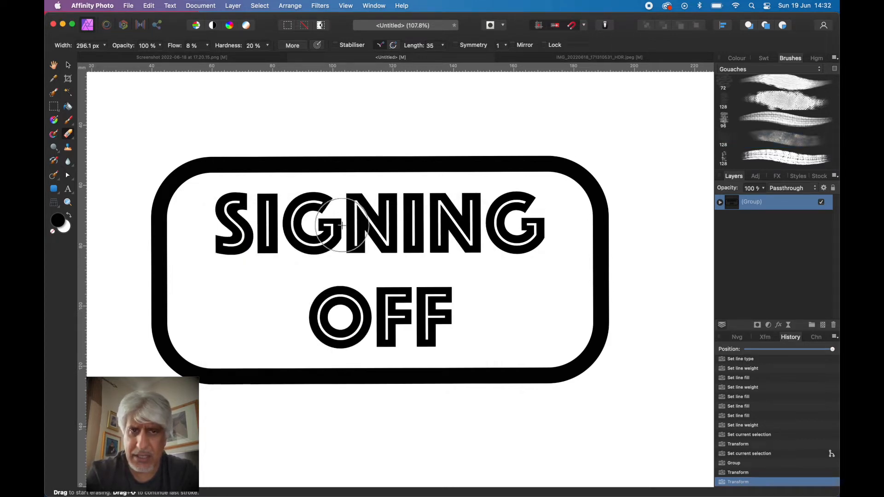
key("bracketleft")
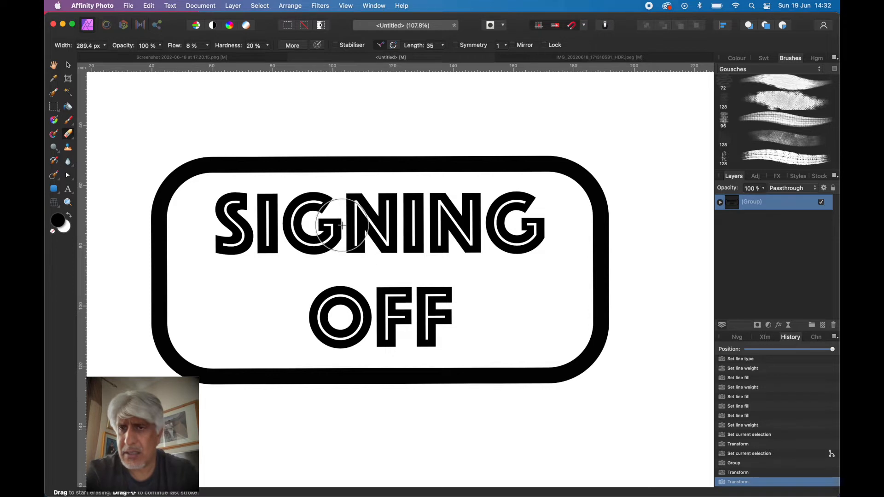
left_click(721, 205)
left_click(721, 205)
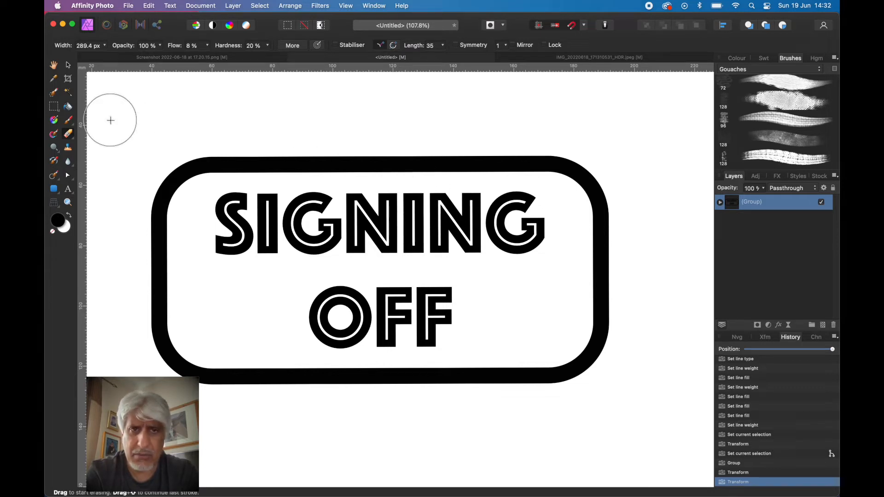
mouse_move(312, 163)
left_mouse_down()
mouse_move(318, 143)
mouse_move(283, 154)
mouse_move(349, 269)
left_mouse_up()
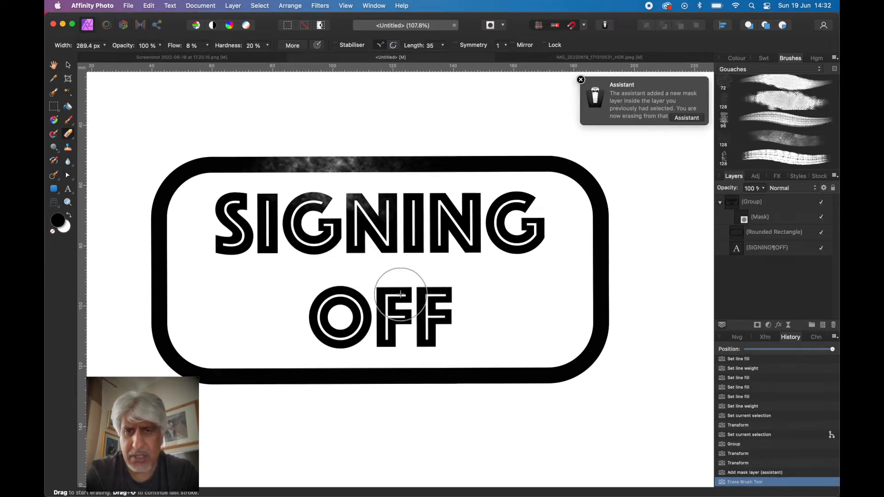
mouse_move(606, 401)
left_mouse_down()
mouse_move(565, 365)
mouse_move(584, 385)
mouse_move(452, 365)
mouse_move(507, 380)
left_mouse_up()
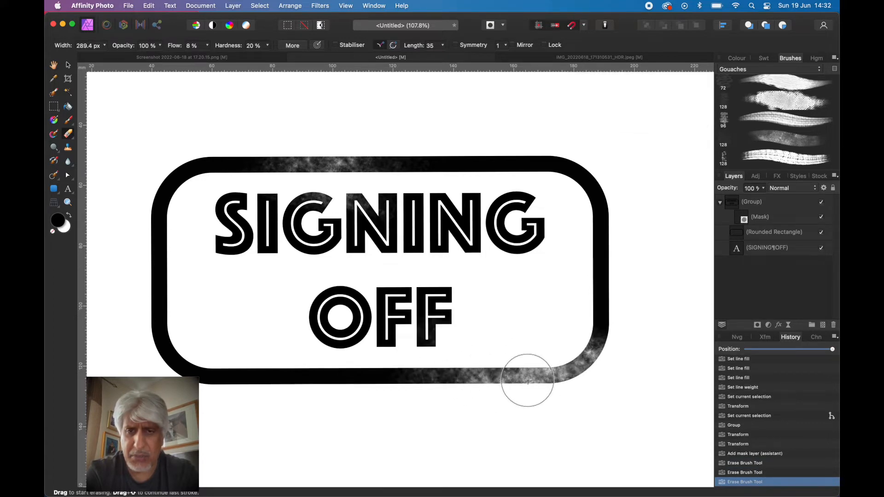
Reduce the eraser width to about 151 px and fade the frame's lower-right corner further
key("bracketleft")
key("bracketleft")
key("bracketleft")
key("bracketleft")
mouse_move(564, 372)
left_mouse_down()
mouse_move(558, 367)
mouse_move(590, 384)
mouse_move(558, 367)
mouse_move(566, 371)
left_mouse_up()
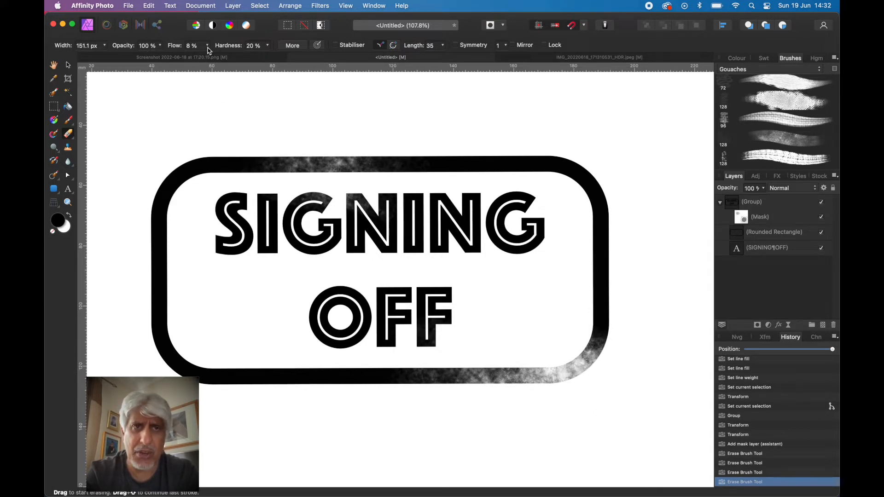
Raise the eraser hardness to 75%, erase more of the frame's lower-right corner and reduce the brush width to 67 px
left_click(268, 46)
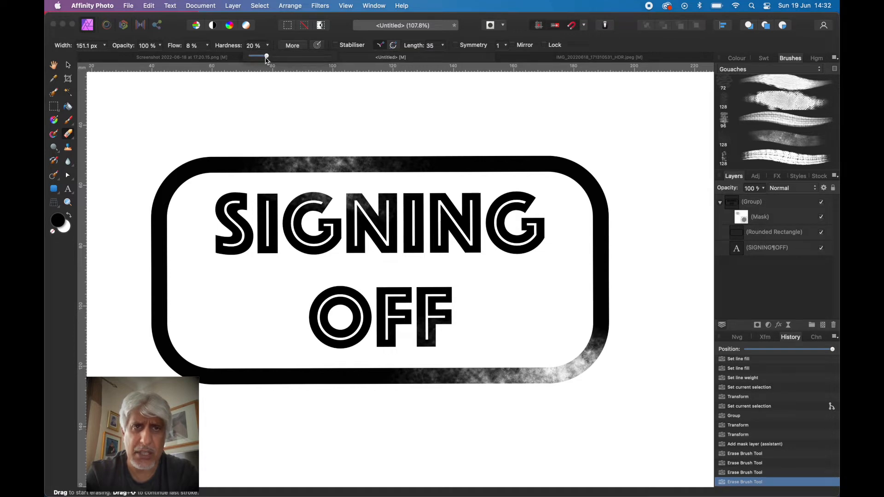
left_click_drag(309, 60, 310, 60)
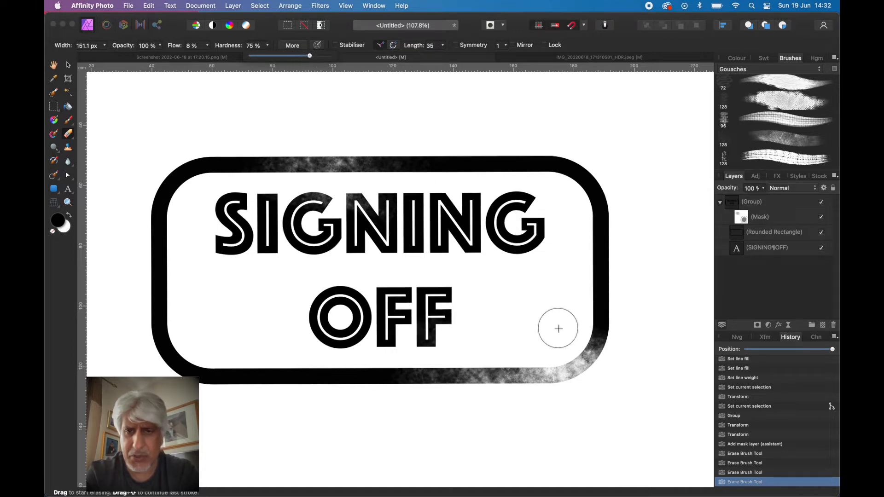
left_click_drag(562, 358, 559, 365)
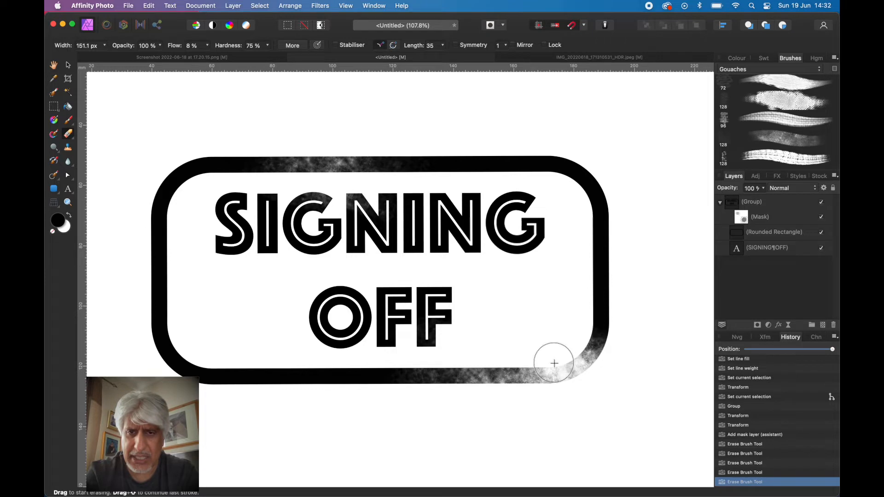
left_click_drag(572, 375, 556, 367)
key("bracketleft")
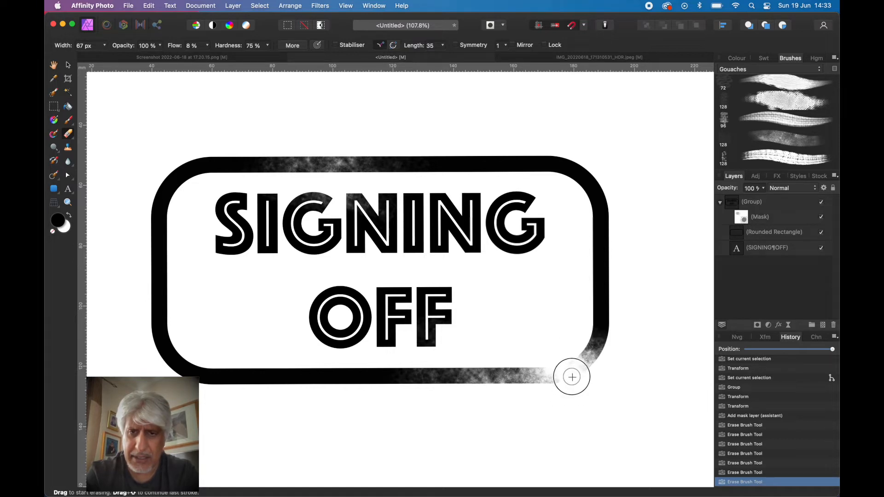
Erase more of the frame's lower-right corner, and with the eraser at about 271 px fade the second G, last F and frame sides
mouse_move(575, 378)
left_mouse_down()
mouse_move(552, 355)
mouse_move(570, 364)
mouse_move(575, 380)
left_mouse_up()
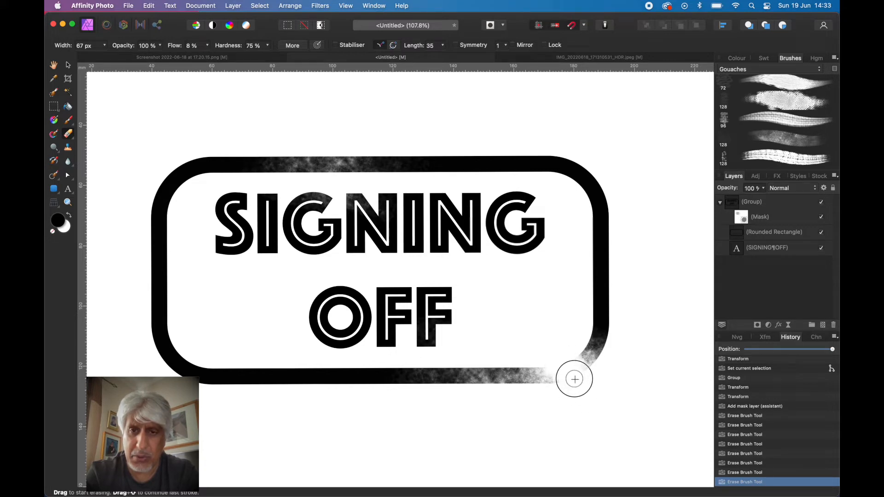
left_click(571, 373)
key("]")
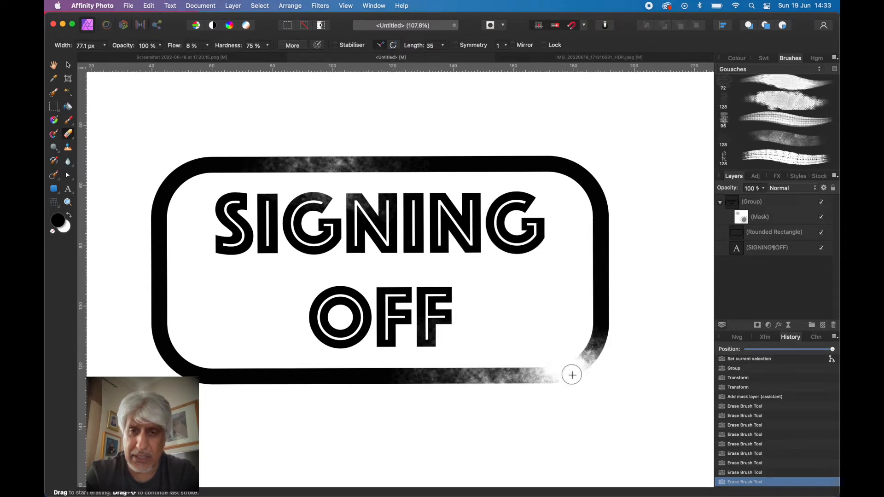
key("]")
key("]")
key("]")
key("]")
key("]")
key("]")
key("]")
key("]")
mouse_move(533, 286)
left_mouse_down()
mouse_move(529, 233)
mouse_move(543, 208)
mouse_move(480, 276)
mouse_move(434, 299)
mouse_move(477, 300)
mouse_move(466, 302)
left_mouse_up()
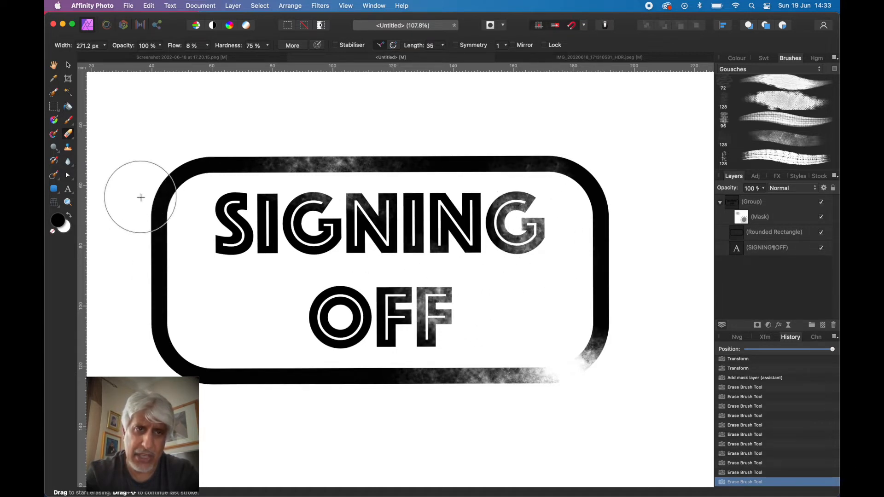
mouse_move(139, 226)
left_mouse_down()
mouse_move(174, 261)
mouse_move(163, 294)
mouse_move(182, 363)
left_mouse_up()
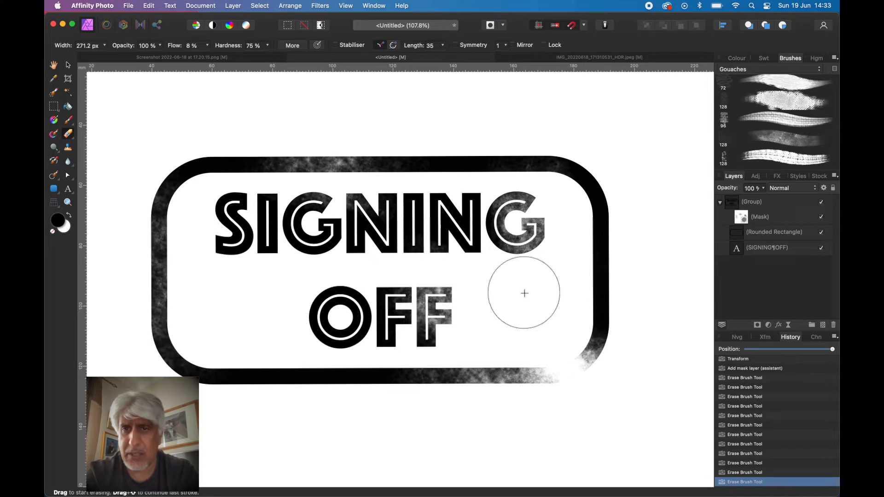
left_click_drag(605, 212, 588, 231)
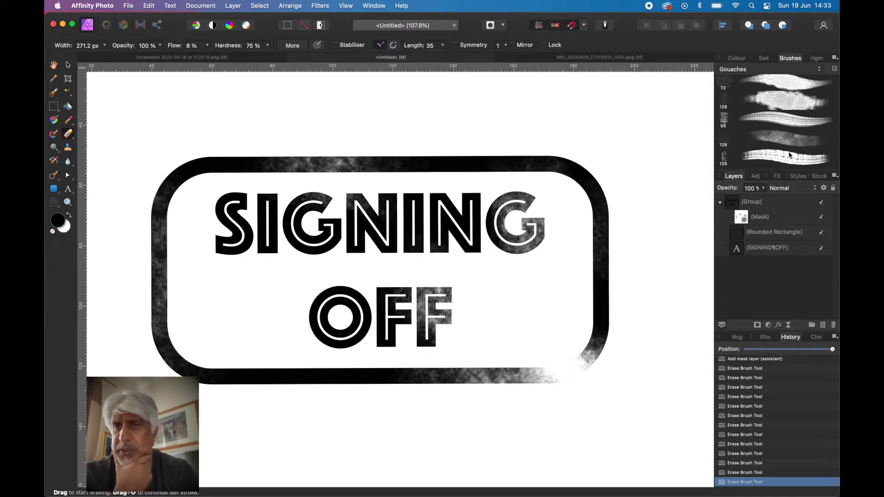
Choose the Smooth Rake - Variable brush from the Engraving category and scratch streaks into the frame's upper-right corner
left_click(769, 71)
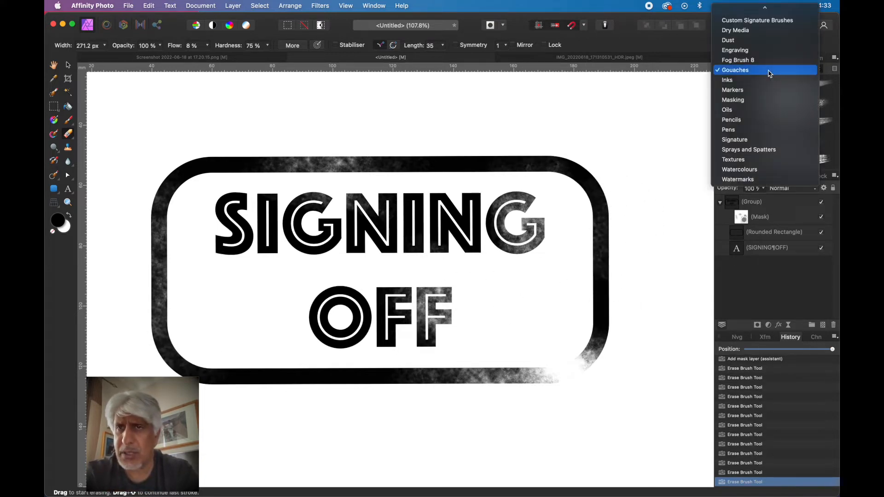
left_click(750, 50)
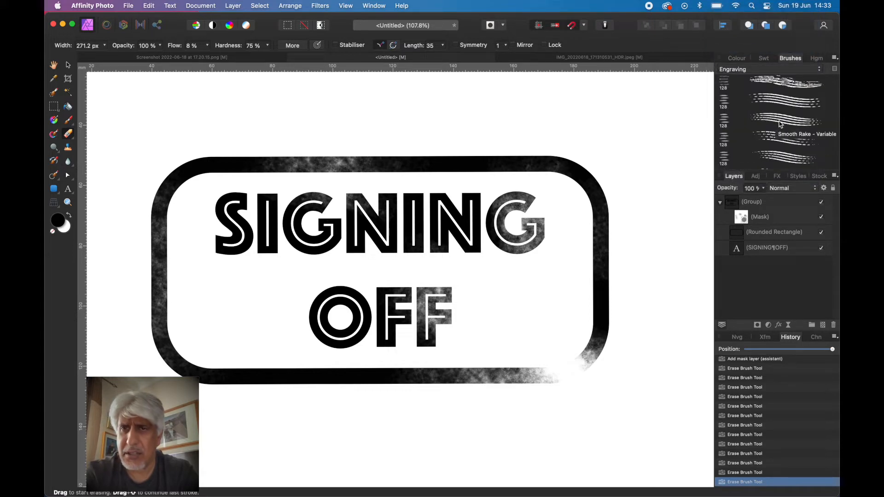
left_click(780, 124)
mouse_move(571, 171)
left_mouse_down()
mouse_move(517, 155)
mouse_move(528, 150)
mouse_move(554, 167)
mouse_move(578, 189)
mouse_move(578, 202)
mouse_move(567, 183)
mouse_move(550, 170)
left_mouse_up()
Enlarge the eraser to about 195 px and scratch streaks into the S, the second I and N, the last F and the frame's left corners
key("bracketright")
key("bracketright")
key("bracketright")
mouse_move(426, 247)
left_mouse_down()
mouse_move(457, 237)
mouse_move(444, 193)
mouse_move(401, 233)
left_mouse_up()
left_click(449, 309)
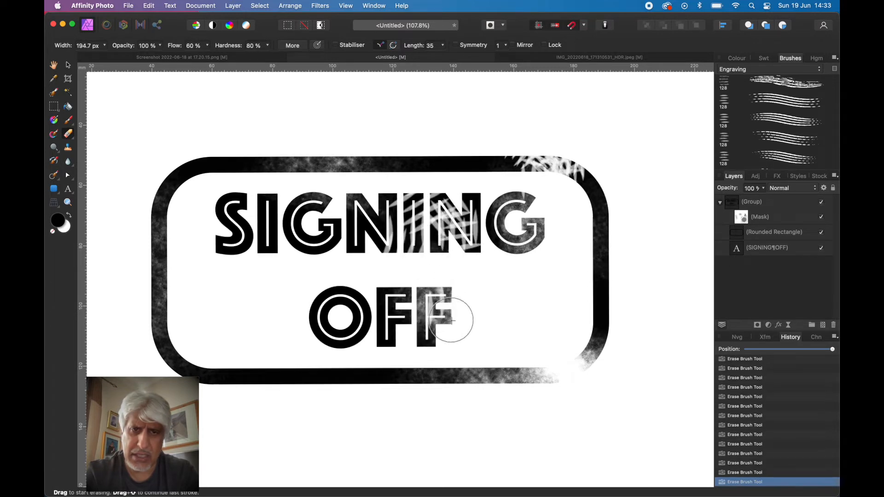
mouse_move(230, 252)
left_mouse_down()
mouse_move(203, 230)
mouse_move(214, 198)
left_mouse_up()
mouse_move(177, 351)
left_mouse_down()
mouse_move(181, 373)
mouse_move(170, 367)
mouse_move(206, 341)
mouse_move(172, 386)
mouse_move(205, 400)
mouse_move(178, 384)
mouse_move(210, 355)
mouse_move(188, 353)
mouse_move(186, 398)
mouse_move(173, 378)
mouse_move(206, 380)
mouse_move(166, 376)
mouse_move(168, 392)
mouse_move(193, 375)
left_mouse_up()
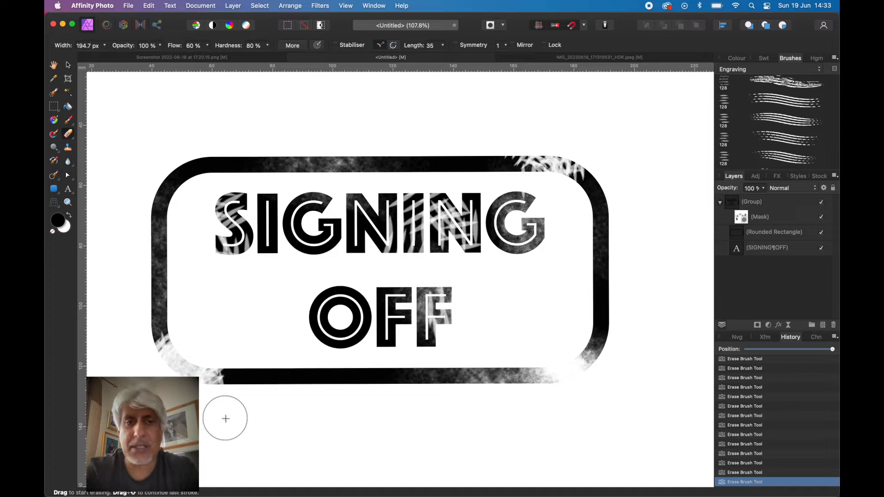
mouse_move(177, 184)
left_mouse_down()
mouse_move(184, 168)
mouse_move(186, 181)
mouse_move(170, 192)
mouse_move(181, 167)
mouse_move(183, 188)
mouse_move(168, 212)
mouse_move(158, 167)
left_mouse_up()
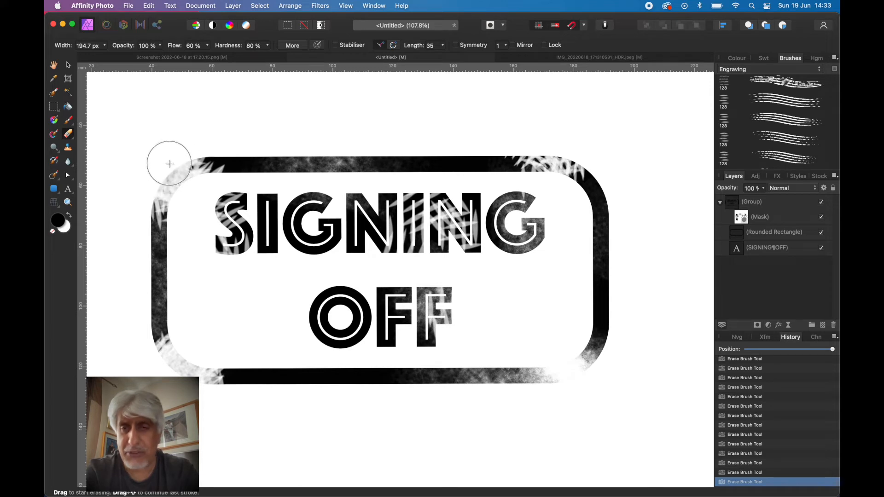
key("bracketleft")
key("bracketleft")
key("bracketleft")
key("bracketleft")
key("bracketleft")
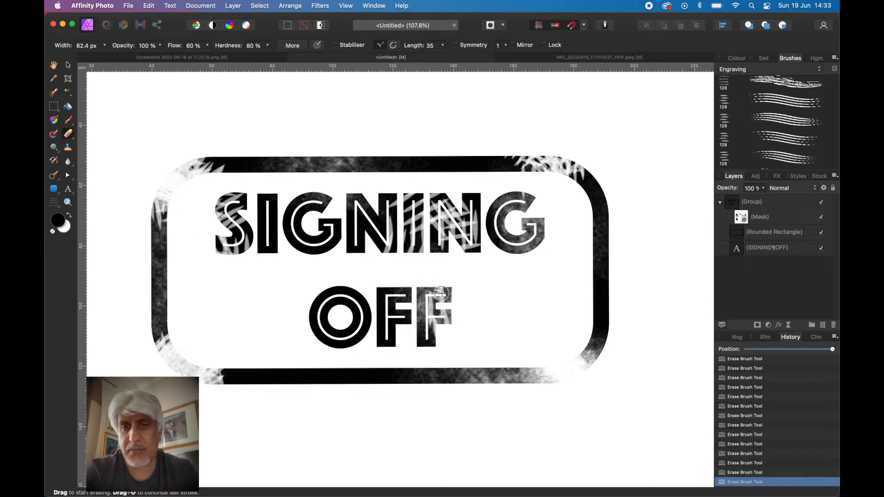
key("bracketright")
key("bracketright")
key("bracketright")
key("bracketright")
key("bracketright")
key("bracketright")
key("bracketright")
key("bracketright")
key("bracketright")
Use the Dots' Trails 01 engraving brush at 128 px to wear down the frame's right and bottom sides and the first G and O
scroll(798, 142, "down", 5)
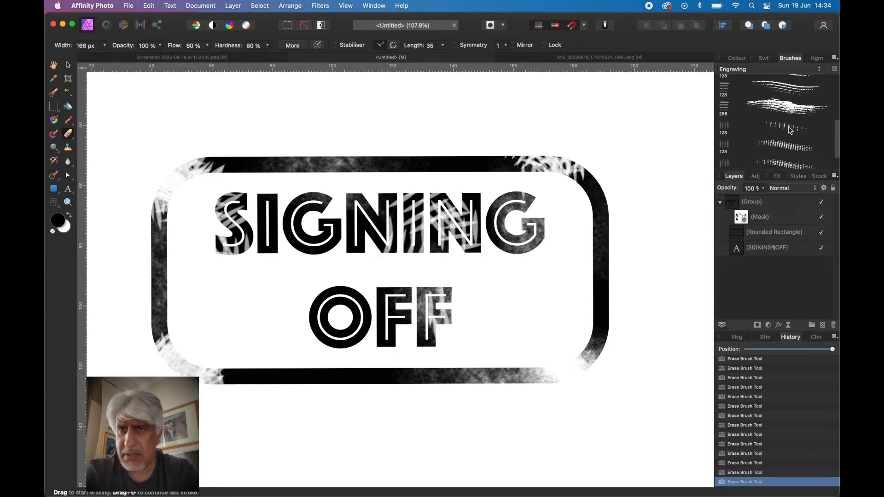
double_click(790, 130)
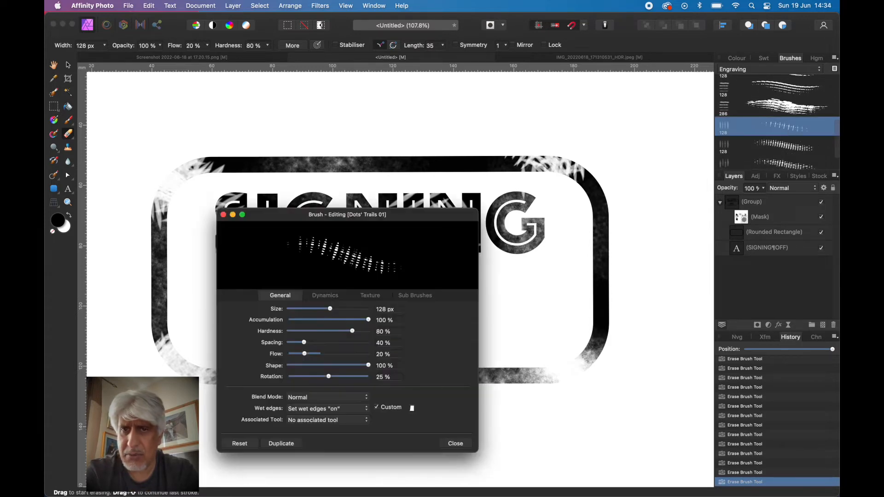
left_click(223, 215)
mouse_move(593, 233)
left_mouse_down()
mouse_move(595, 191)
mouse_move(612, 276)
mouse_move(608, 330)
mouse_move(591, 259)
mouse_move(575, 382)
mouse_move(437, 367)
mouse_move(336, 388)
mouse_move(309, 377)
mouse_move(224, 380)
left_mouse_up()
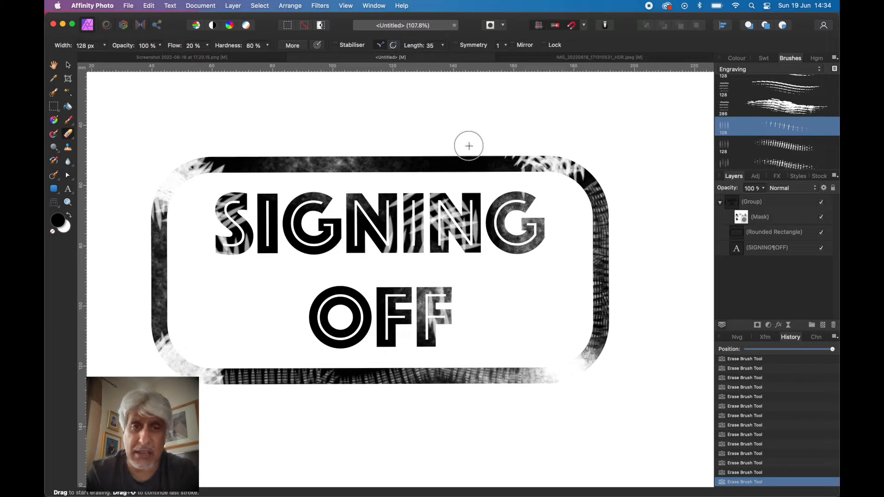
mouse_move(312, 328)
left_mouse_down()
mouse_move(354, 352)
mouse_move(288, 331)
mouse_move(296, 319)
mouse_move(315, 346)
mouse_move(296, 317)
mouse_move(299, 336)
mouse_move(335, 359)
mouse_move(289, 323)
mouse_move(325, 345)
left_mouse_up()
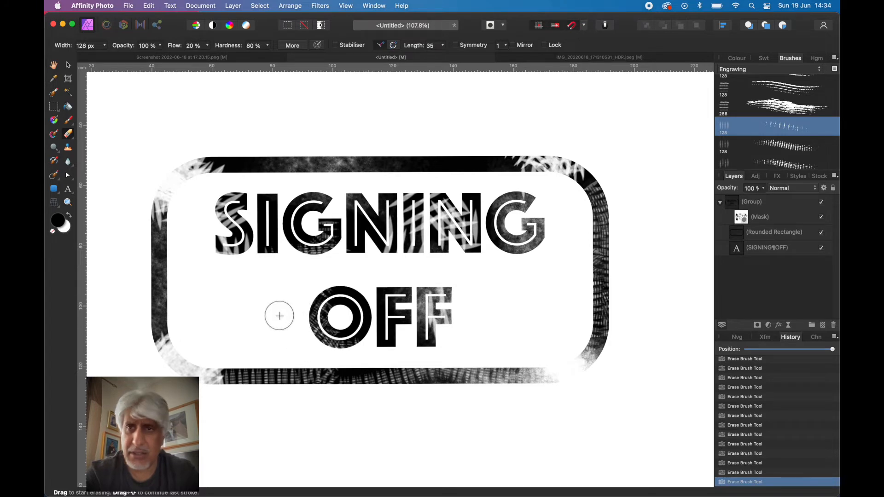
Switch the eraser to the Round Light Brush from the Basic category, keeping its default settings
left_click(746, 72)
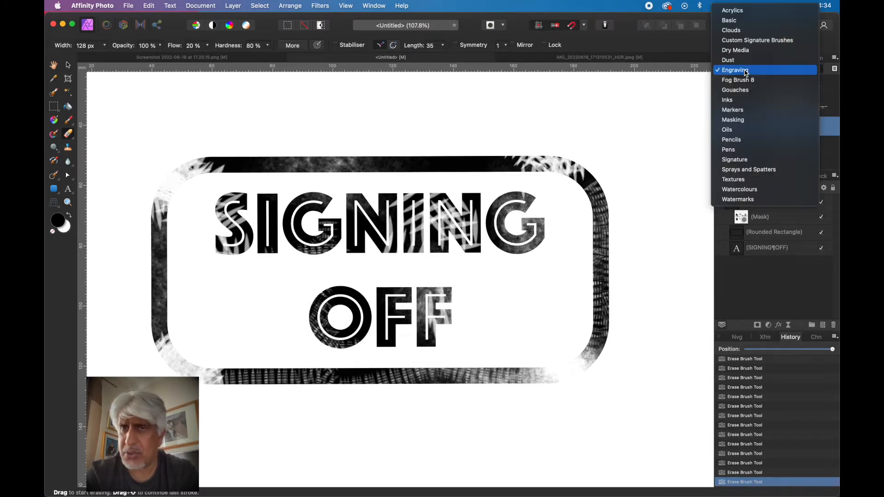
left_click(760, 25)
left_click(788, 73)
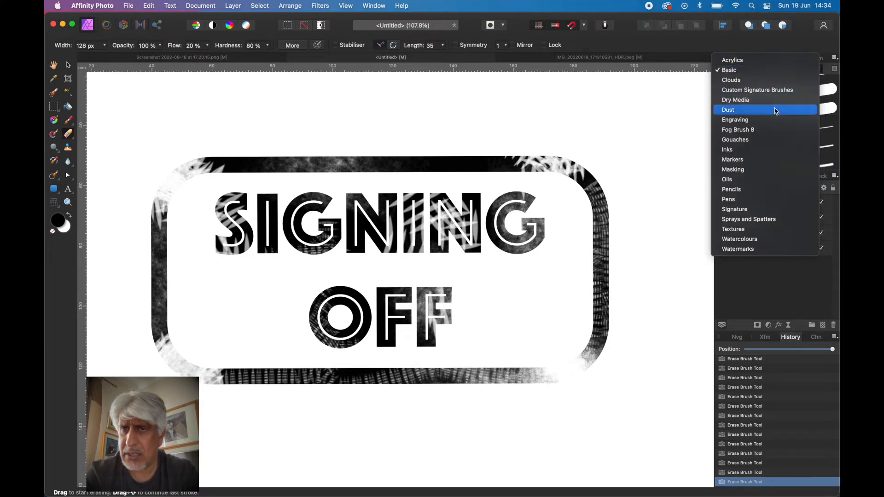
left_click(829, 131)
scroll(787, 129, "down", 10)
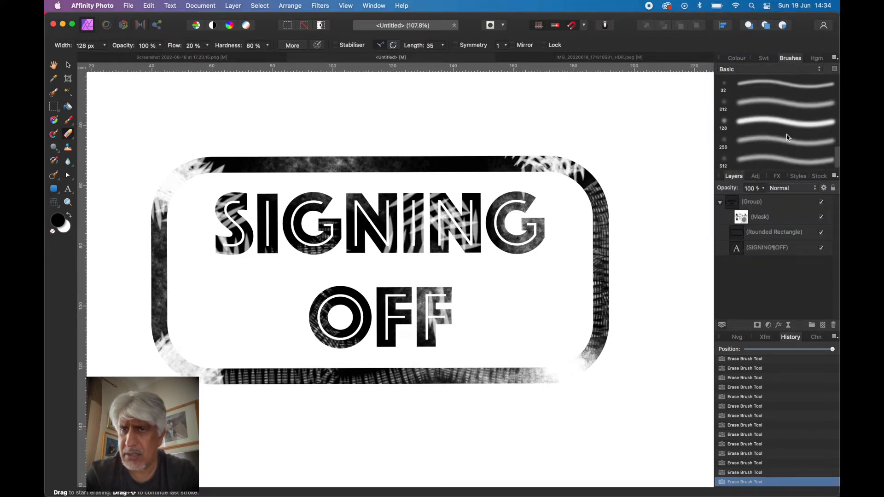
double_click(789, 129)
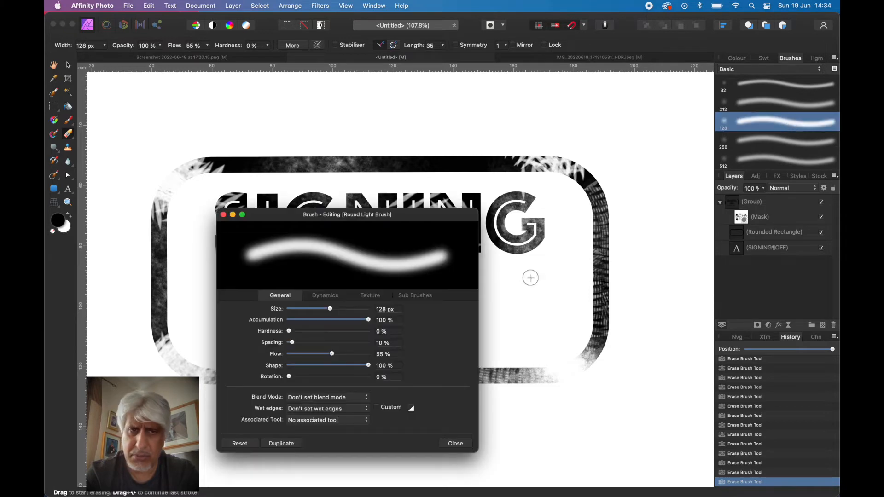
left_click(223, 215)
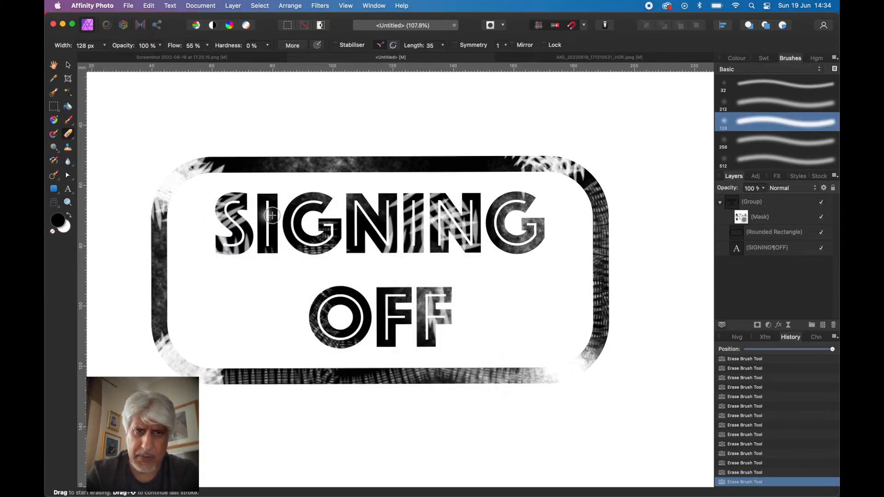
Set the eraser width to about 131 px and softly erase the left and lower edge of the O
key("]")
key("]")
key("]")
key("]")
key("]")
key("bracketright")
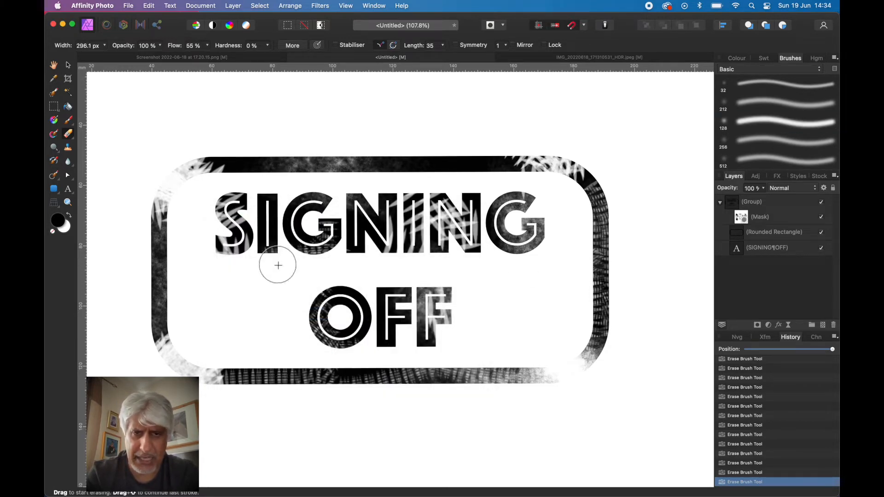
key("bracketleft")
key("bracketleft")
key("bracketleft")
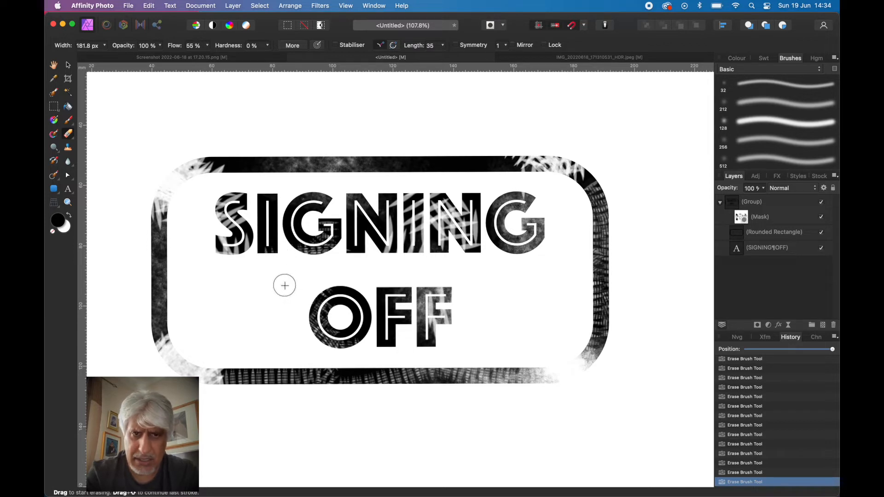
mouse_move(307, 319)
left_mouse_down()
mouse_move(316, 340)
mouse_move(309, 338)
mouse_move(343, 358)
left_mouse_up()
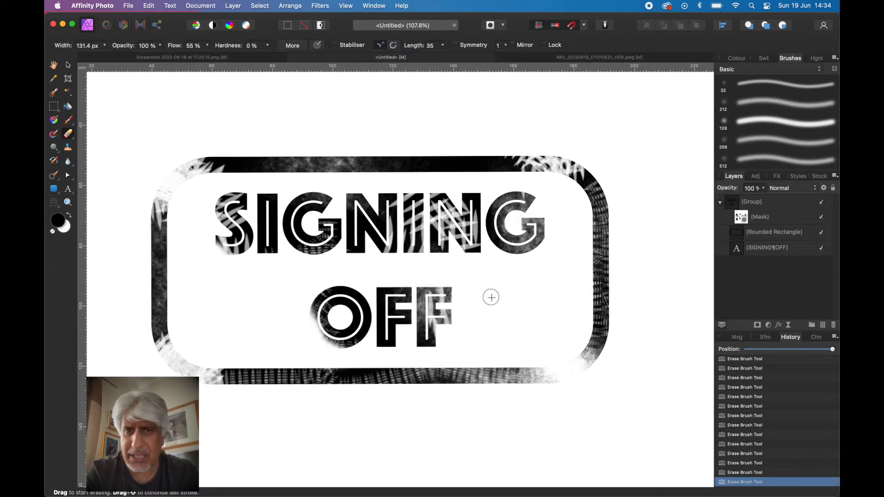
Erase soft patches under the last G, in the frame's bottom and left sides, and at the middle letters' edges
mouse_move(538, 250)
left_mouse_down()
mouse_move(517, 253)
mouse_move(525, 256)
mouse_move(517, 264)
left_mouse_up()
left_click_drag(539, 362, 471, 385)
mouse_move(165, 278)
left_mouse_down()
mouse_move(144, 264)
mouse_move(158, 265)
mouse_move(133, 255)
mouse_move(158, 287)
left_mouse_up()
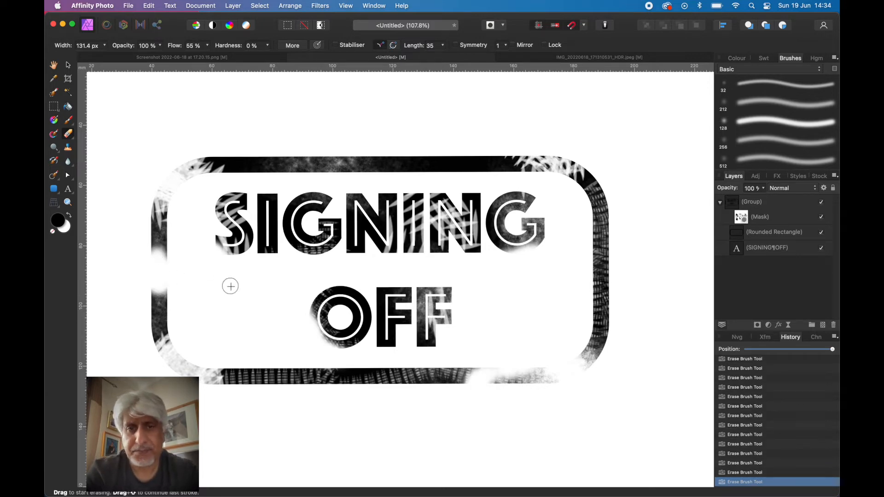
left_click(409, 249)
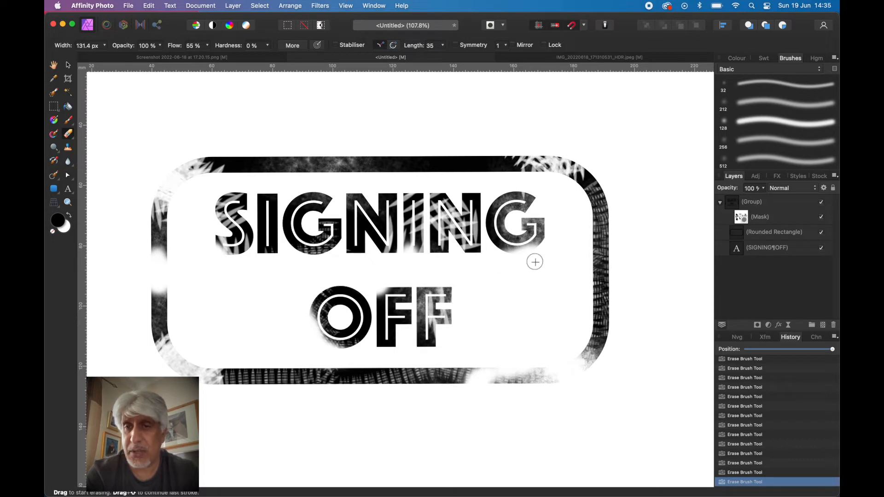
Collapse and select the stamp group, shrink it from its upper-left corner and tilt it slightly counter-clockwise
left_click(722, 202)
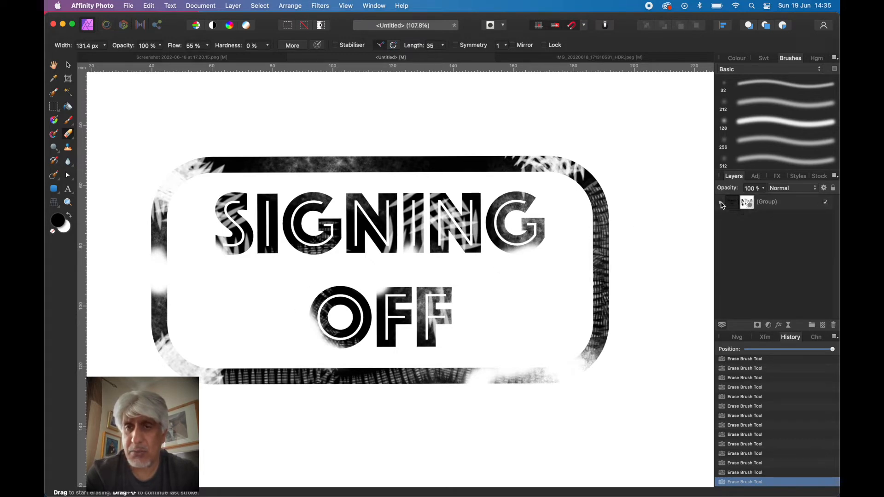
left_click(760, 210)
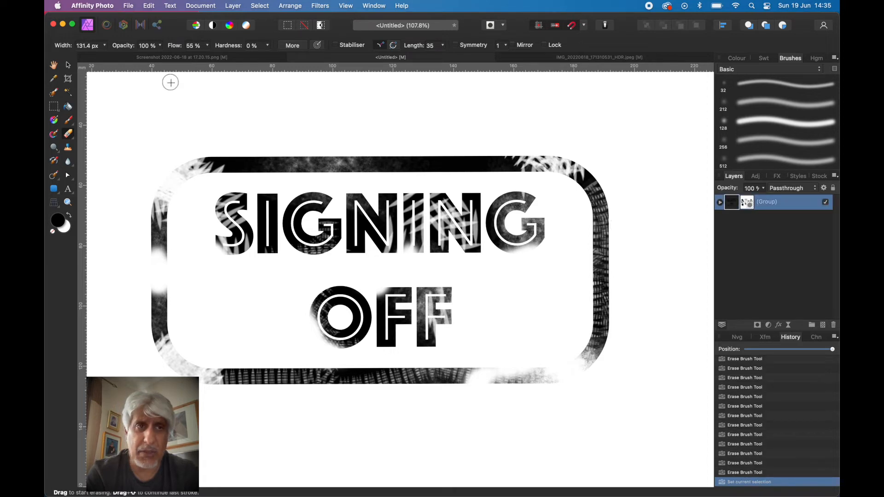
left_click(69, 67)
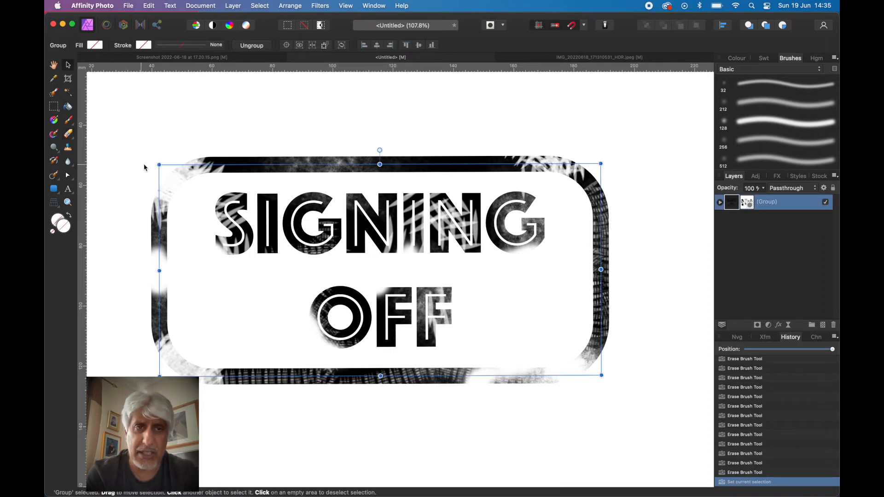
left_click_drag(147, 159, 226, 207)
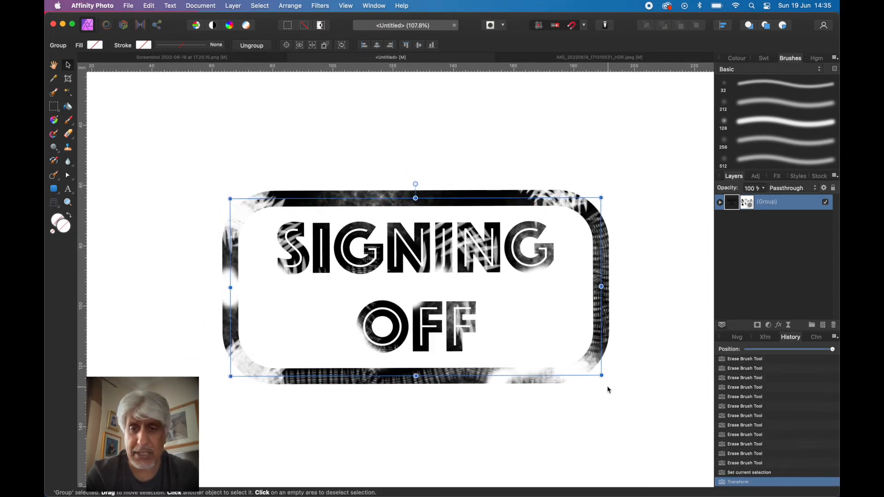
left_click_drag(605, 379, 608, 359)
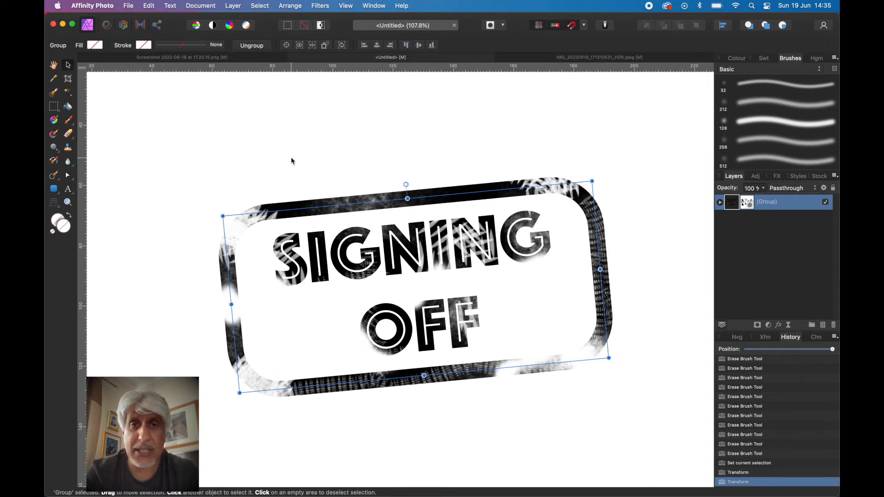
In the IMG_20220618_171310531_HDR.jpeg document, delete the old red SIGNING OFF group and both hidden text layers, keeping only the Background
left_click(540, 61)
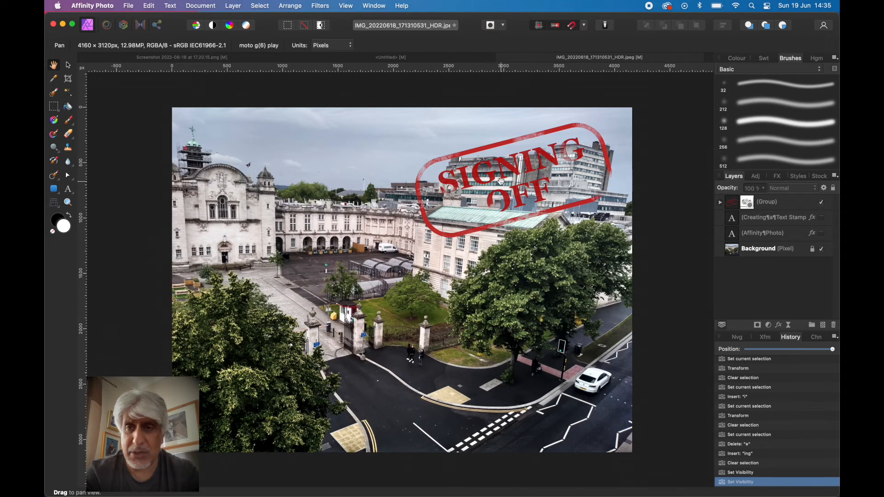
left_click(721, 203)
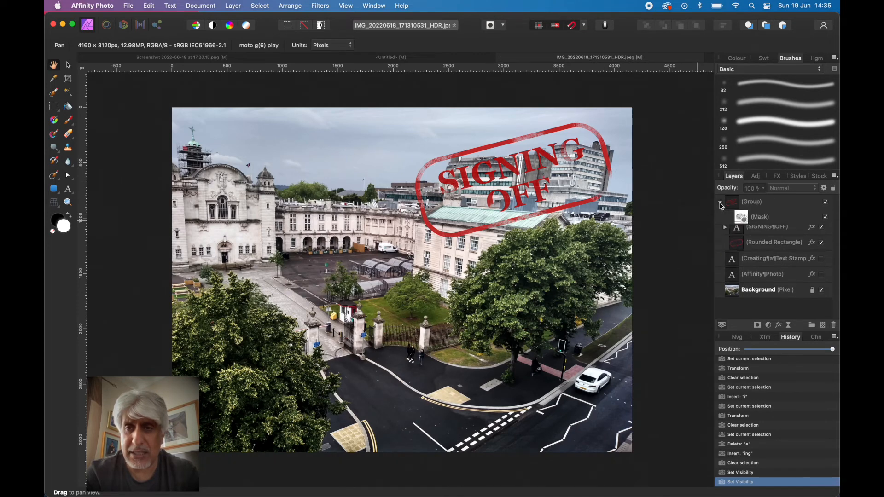
left_click(721, 203)
left_click(769, 210)
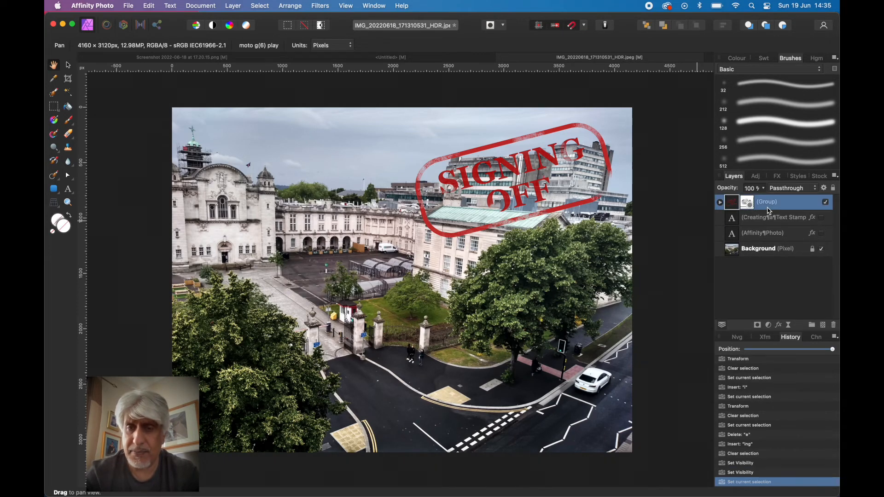
key("BackSpace")
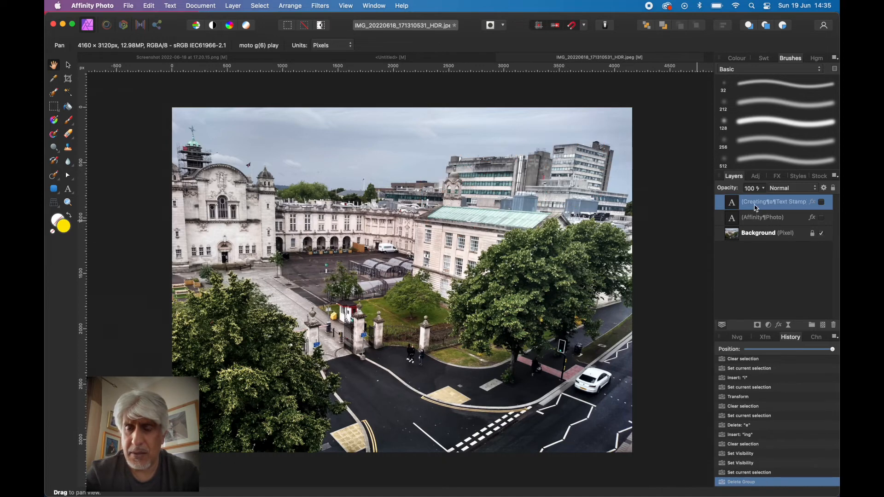
left_click(833, 327)
left_click(834, 327)
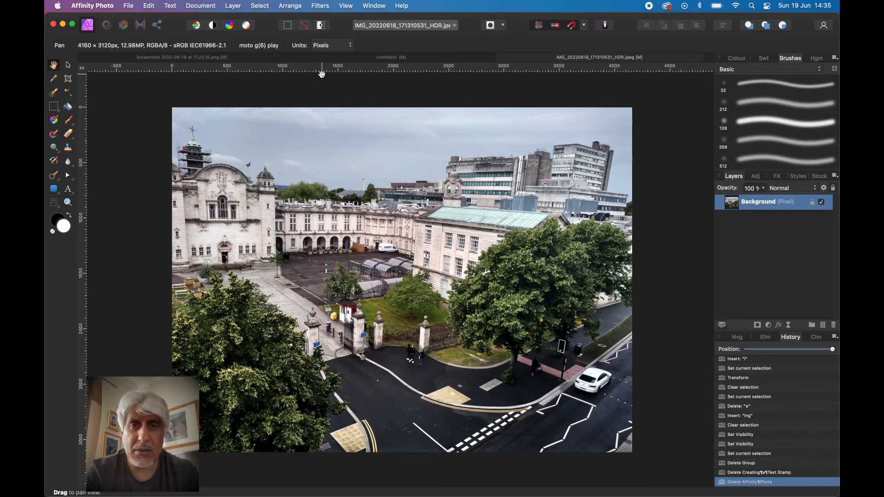
Copy the whole stamp group with its mask from the untitled document and paste it into the IMG_20220618_171310531_HDR.jpeg photo
left_click(387, 59)
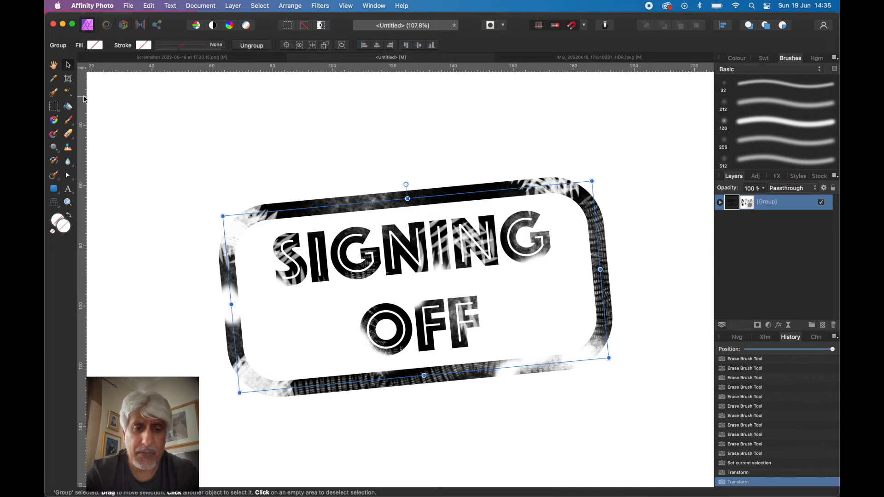
left_click(804, 282)
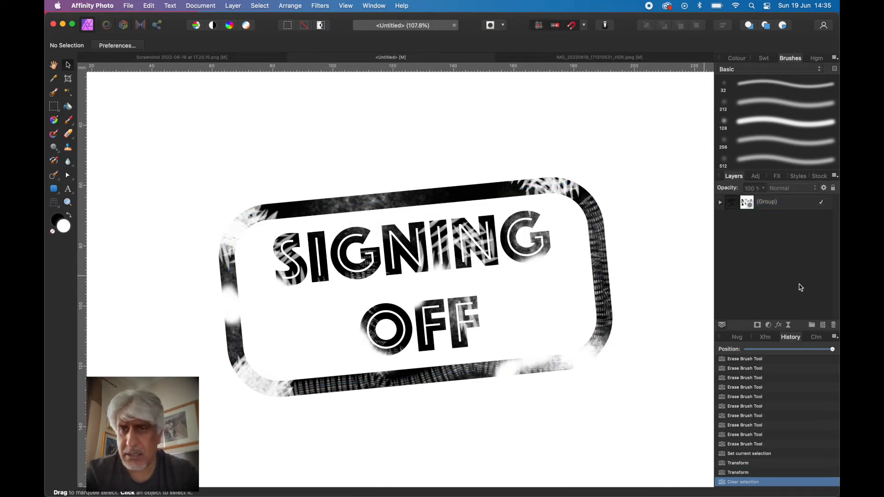
left_click(750, 209)
left_click(721, 203)
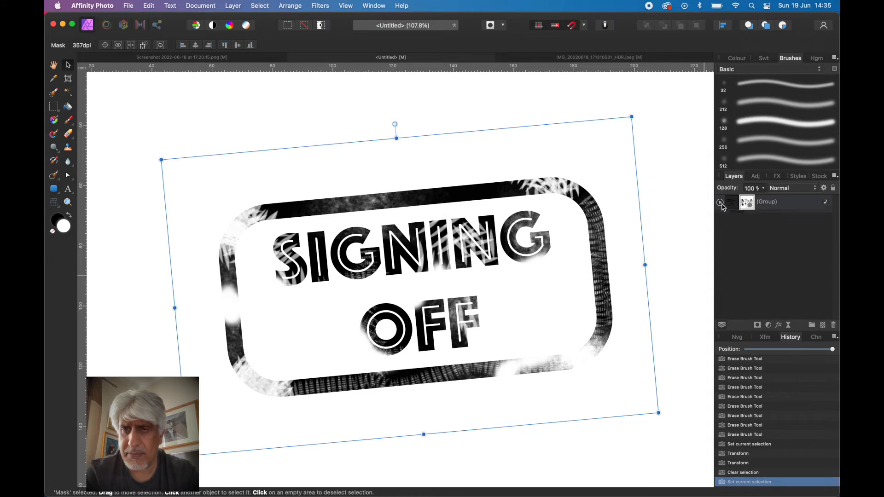
left_click(731, 206)
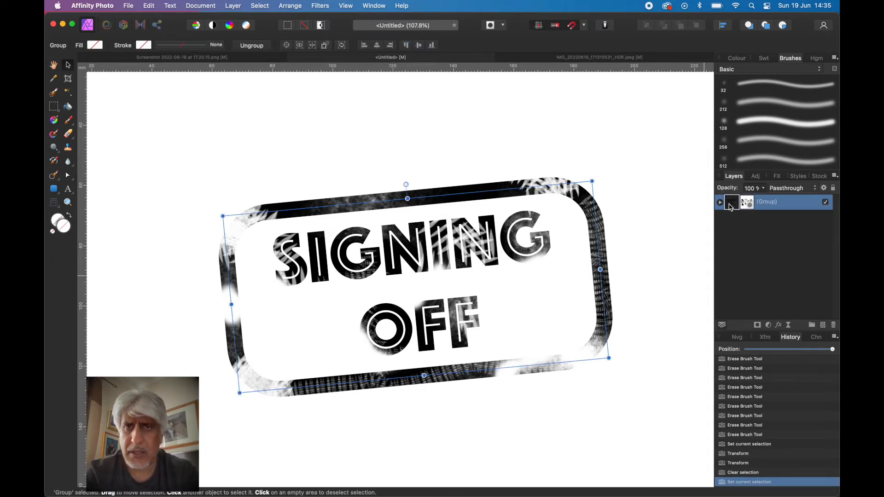
left_click(592, 58)
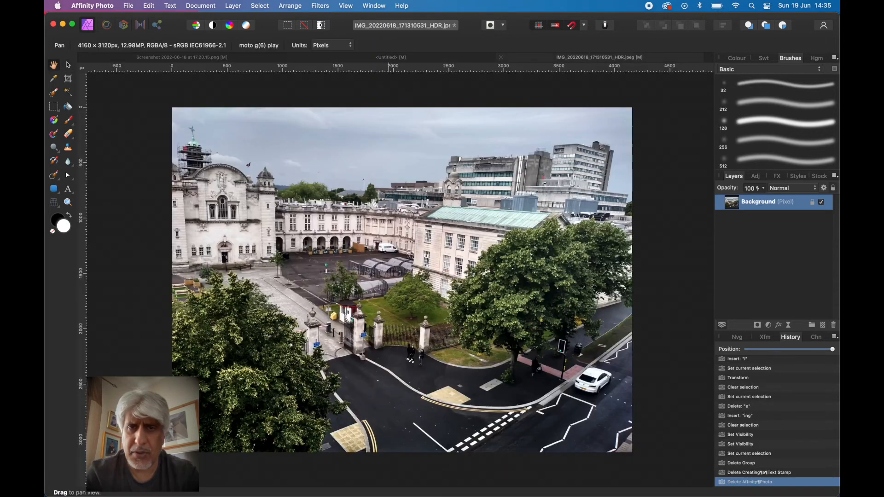
key("super+v")
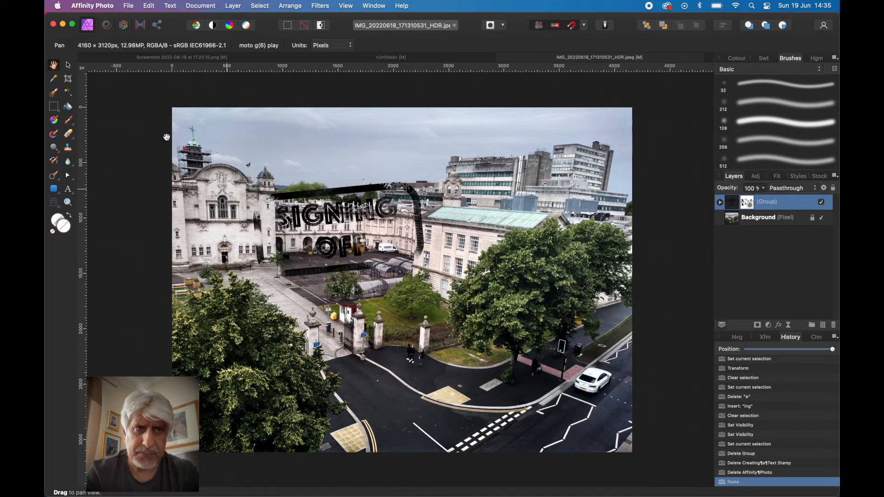
Move the pasted stamp up into the sky above the buildings and shrink it slightly from its lower-right corner
left_click(68, 65)
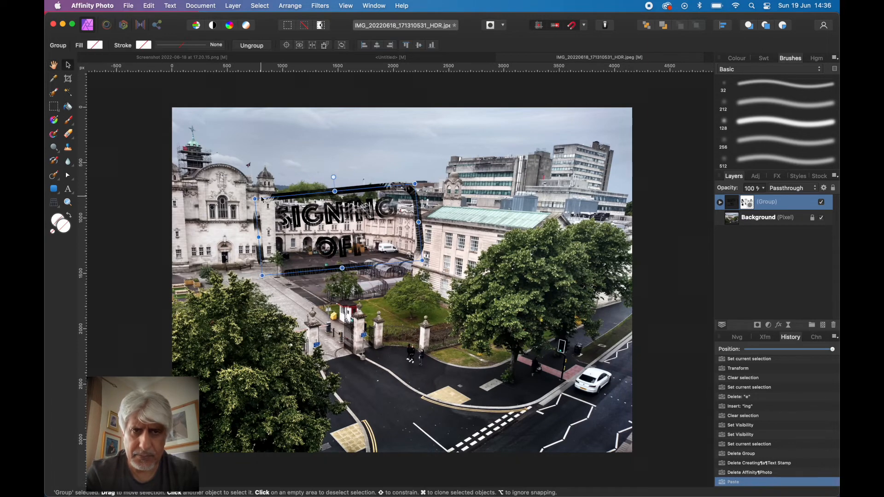
left_click_drag(342, 226, 400, 168)
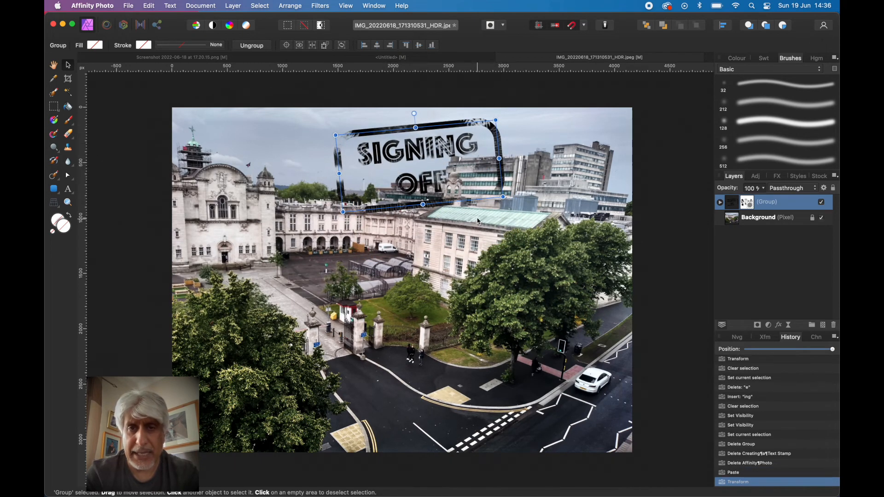
mouse_move(503, 197)
left_mouse_down()
mouse_move(426, 170)
mouse_move(493, 200)
left_mouse_up()
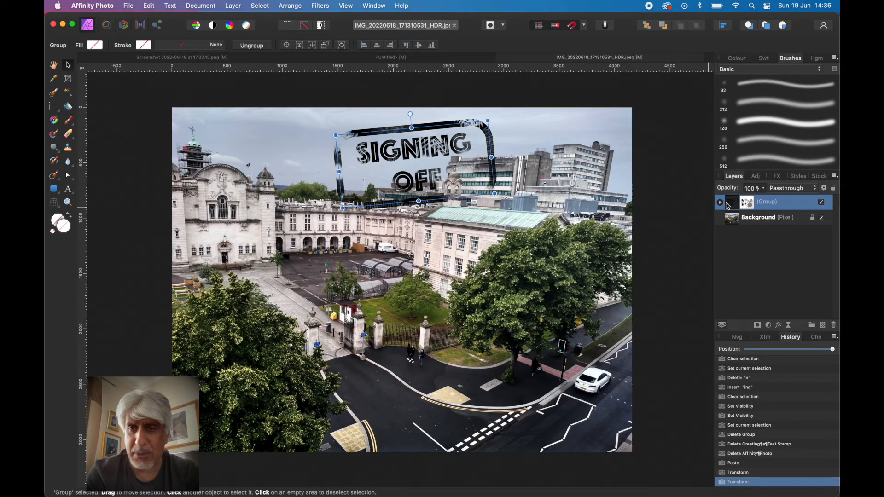
Apply a Colour Overlay layer effect to the stamp group in bright magenta-pink
left_click(780, 326)
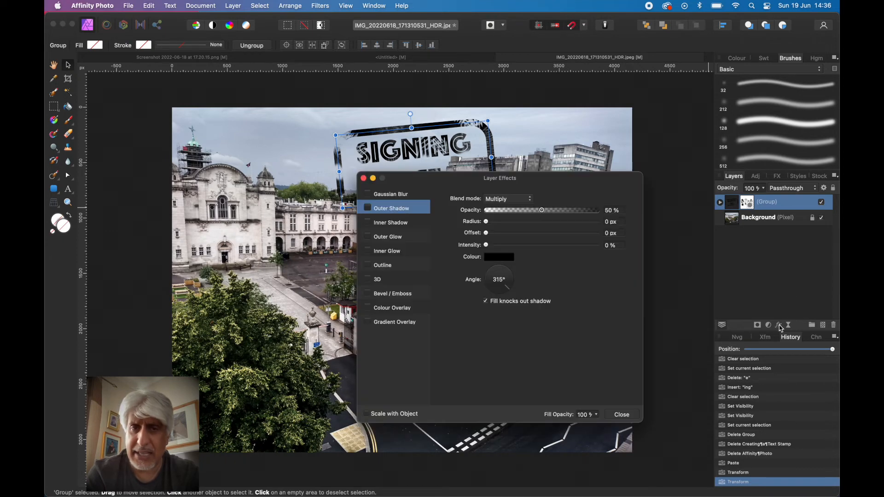
left_click(385, 312)
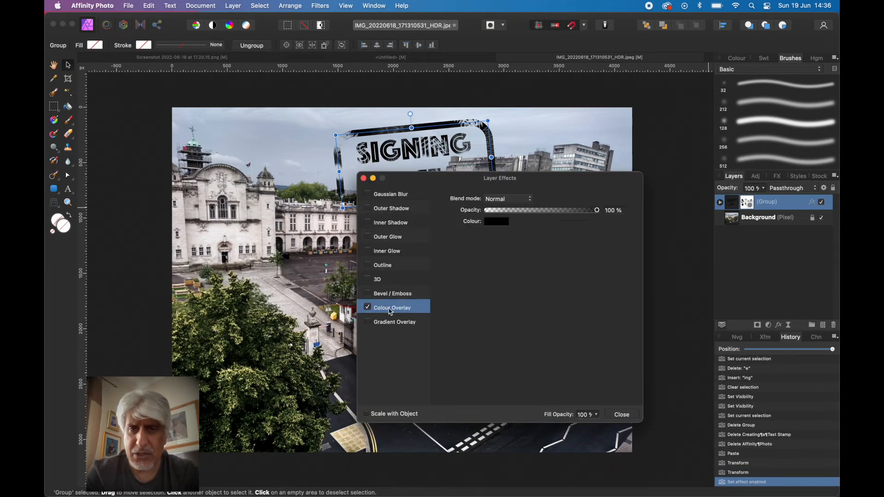
left_click(494, 222)
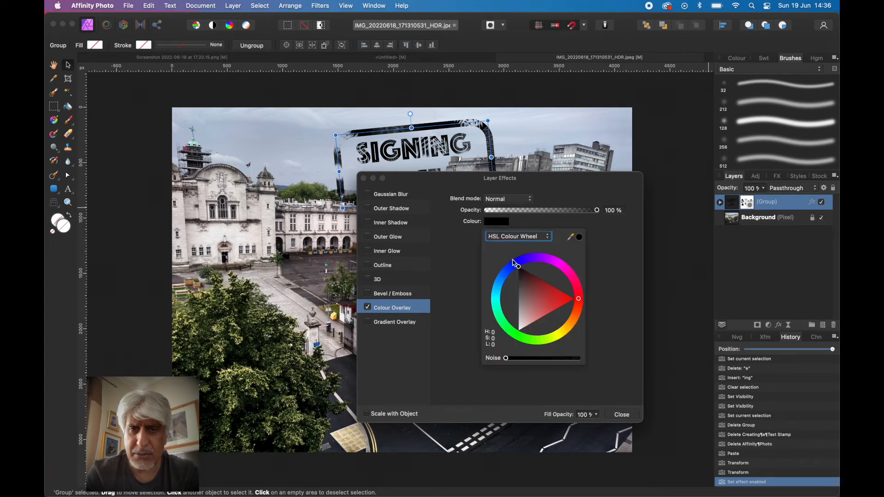
left_click_drag(519, 267, 547, 290)
left_click(456, 245)
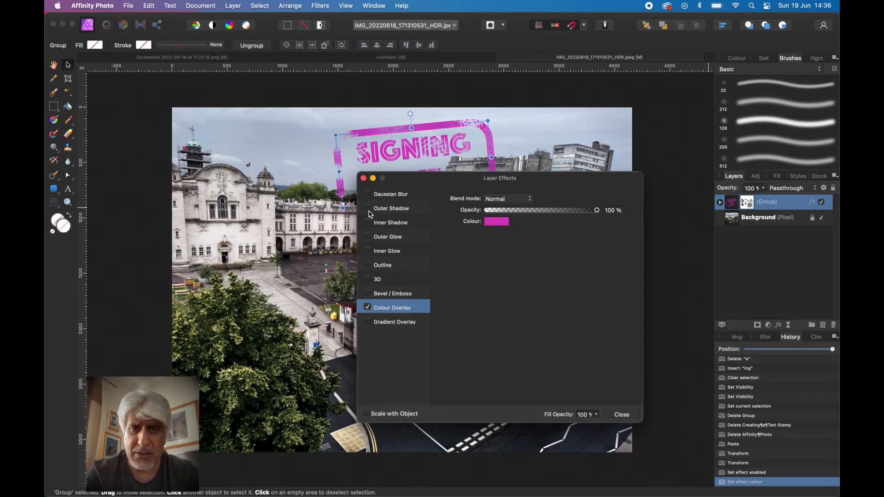
Add an Outer Glow to the stamp group in yellow (H 55, S 100, L 50) with a radius of about 49.5 px
left_click(384, 238)
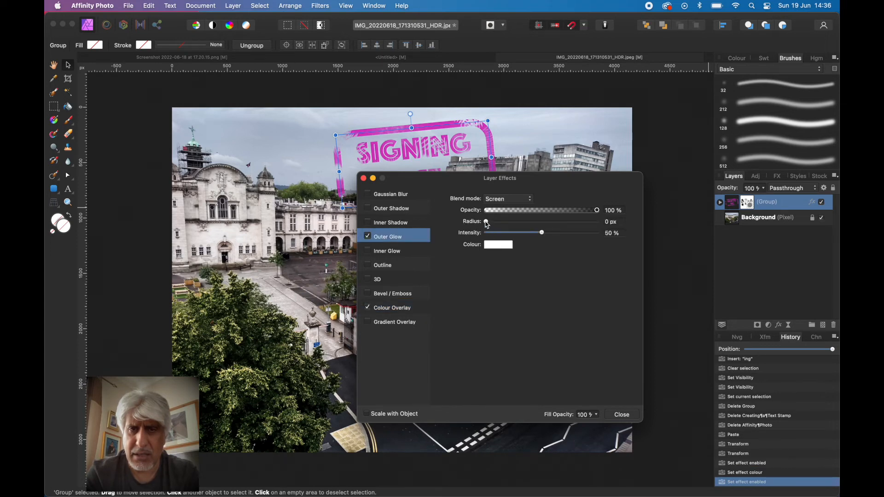
left_click(500, 246)
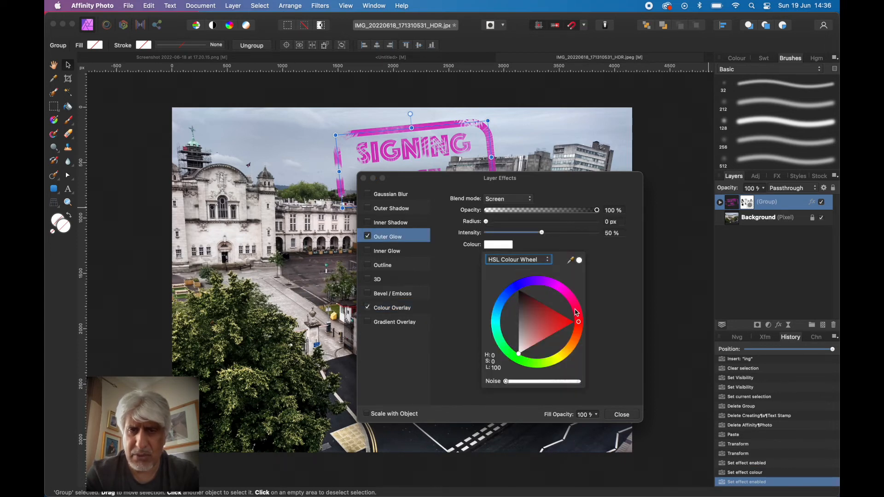
mouse_move(578, 324)
left_mouse_down()
mouse_move(561, 363)
mouse_move(559, 354)
left_mouse_up()
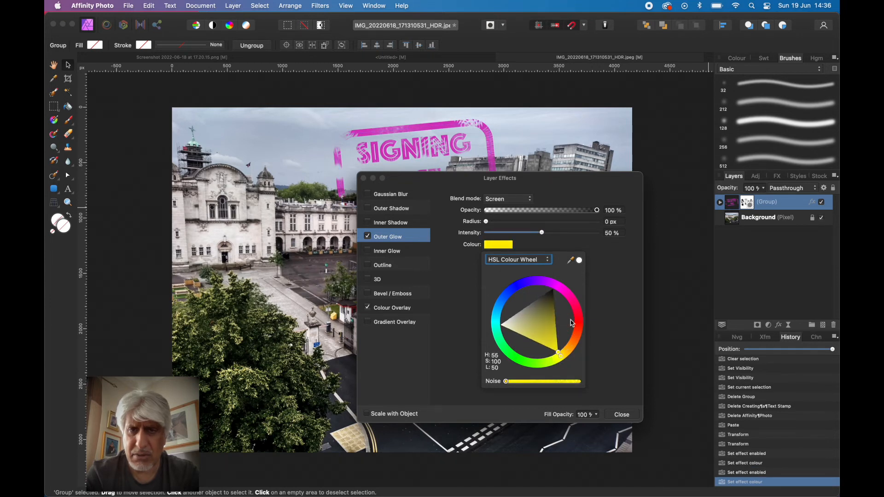
left_click(612, 278)
left_click_drag(488, 225, 586, 227)
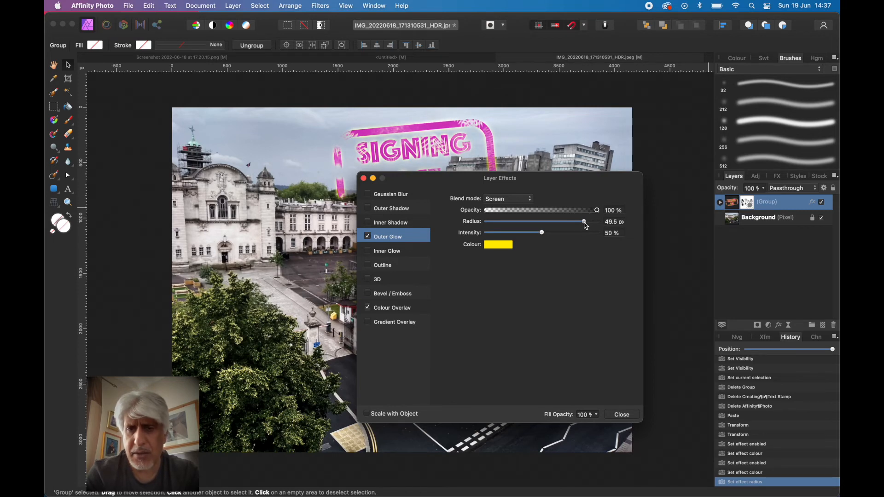
left_click(621, 415)
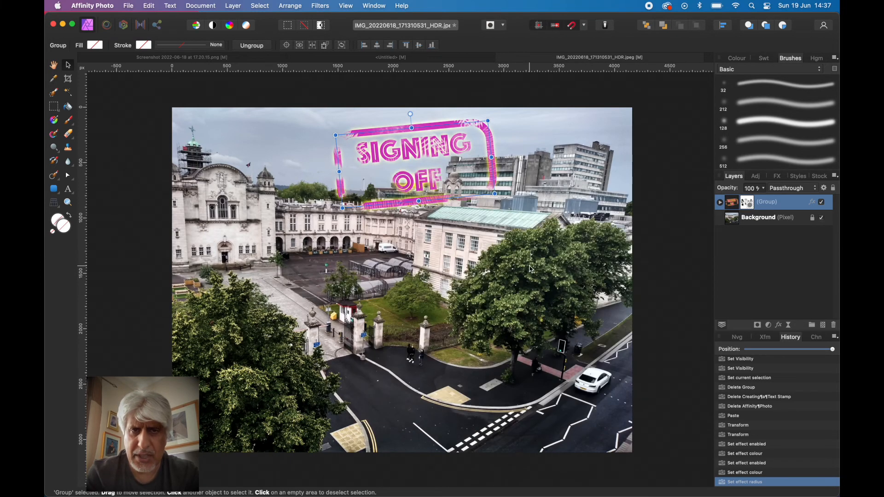
Inspect the glowing stamp up close and shift it slightly downward over the skyline
scroll(427, 200, "up", 10)
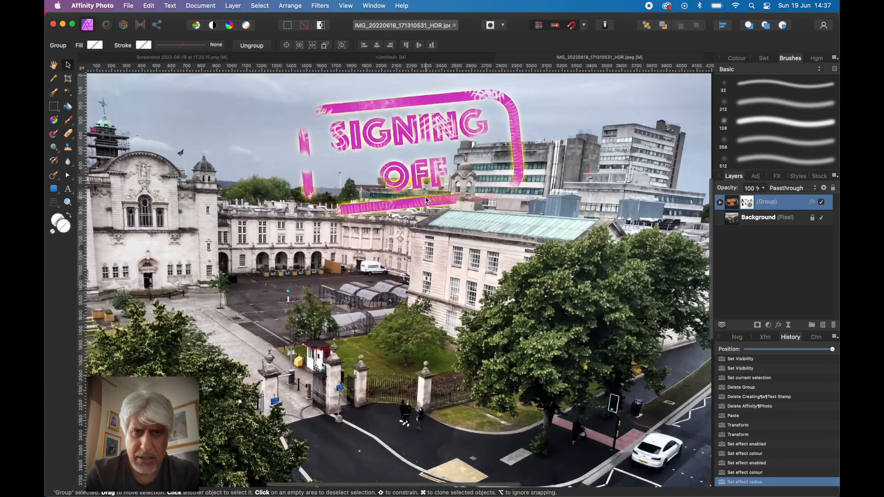
scroll(427, 201, "down", 10)
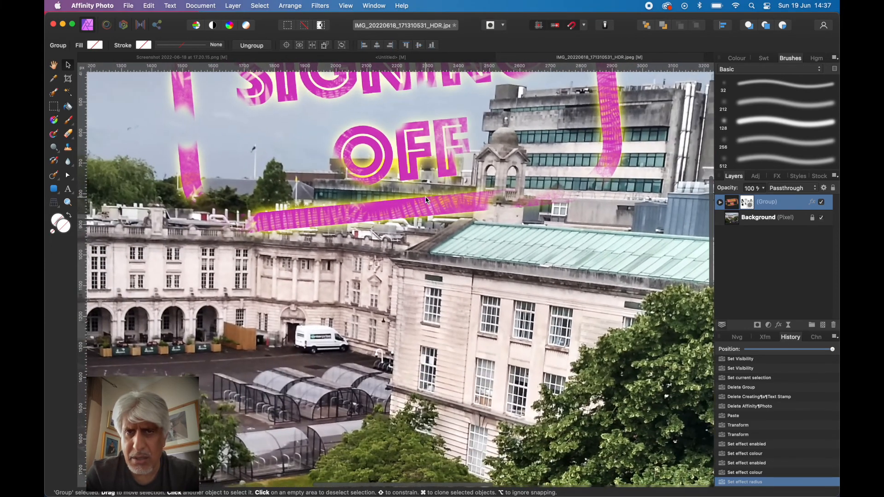
scroll(427, 201, "down", 4)
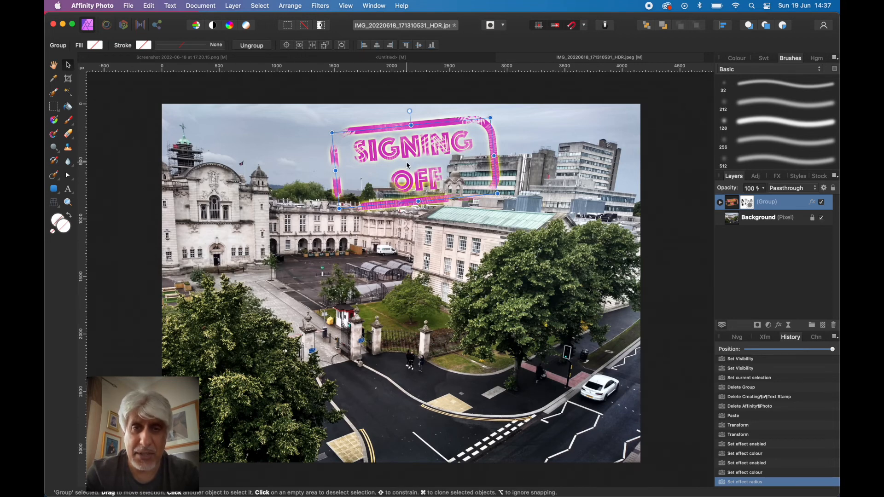
mouse_move(407, 165)
left_mouse_down()
mouse_move(362, 171)
mouse_move(404, 178)
left_mouse_up()
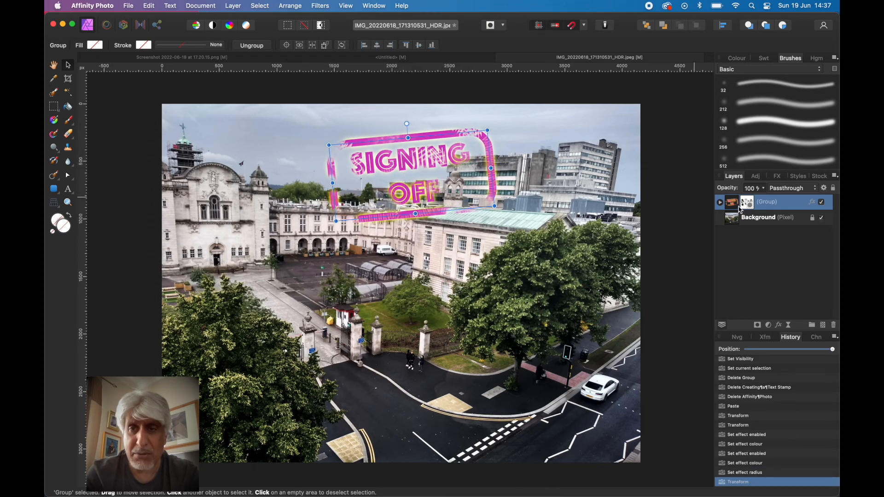
Browse the stamp group's blend modes and inspect its mask, rounded rectangle and text layers
left_click(816, 188)
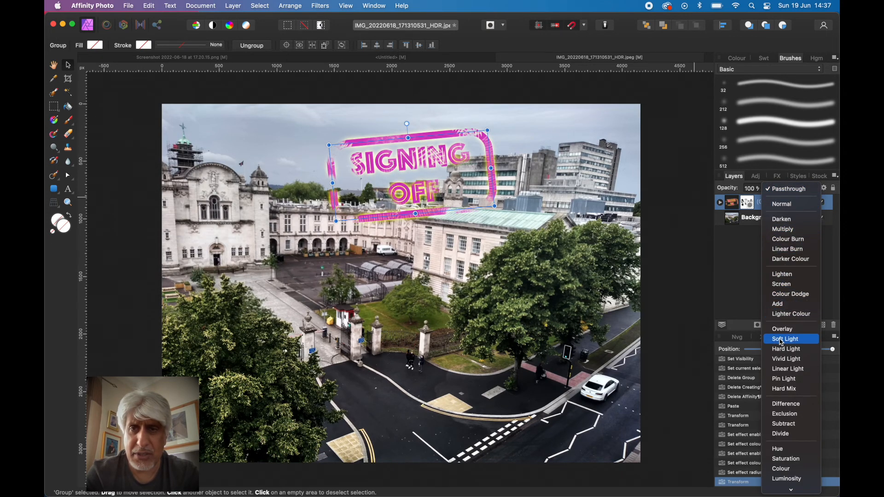
left_click(735, 242)
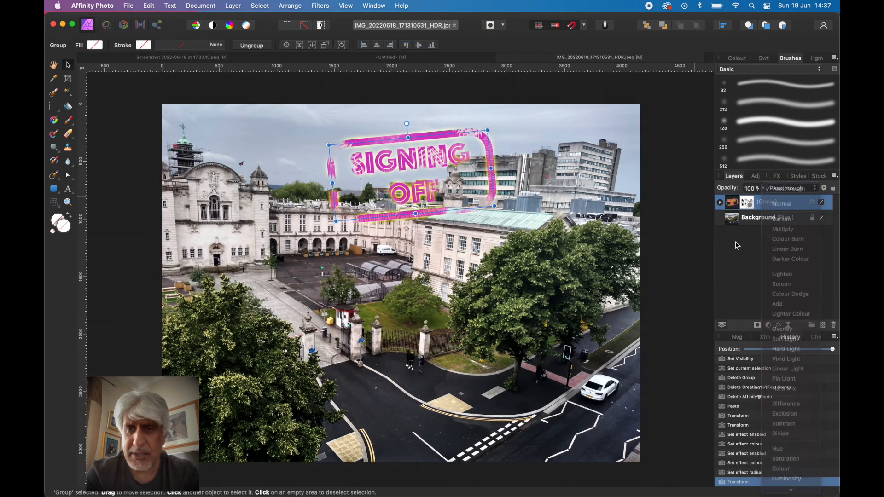
left_click(721, 204)
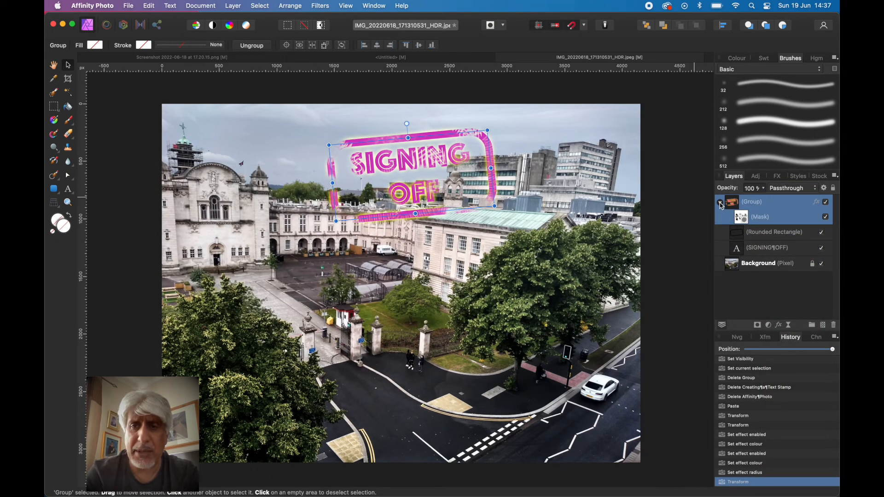
left_click(752, 239)
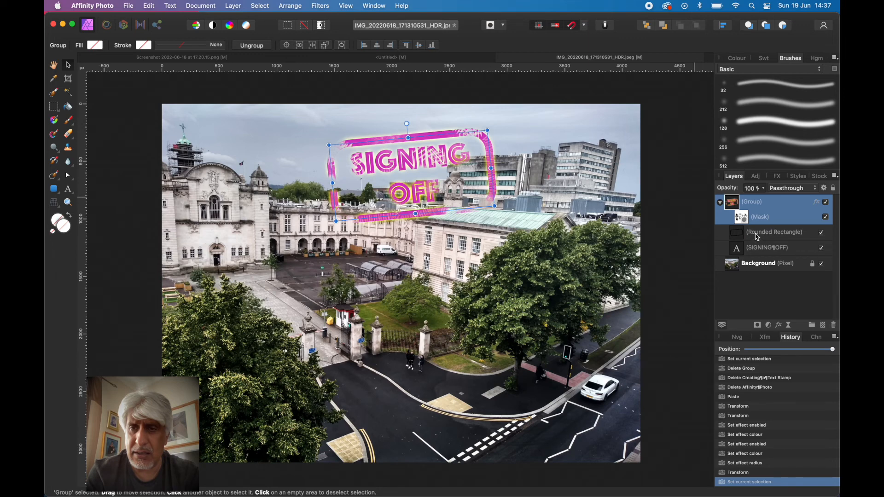
left_click(758, 237)
left_click(722, 204)
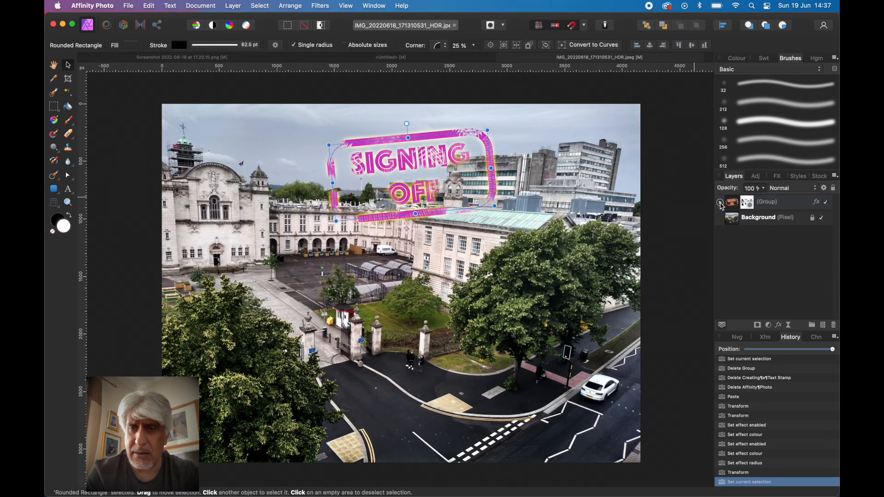
left_click(722, 205)
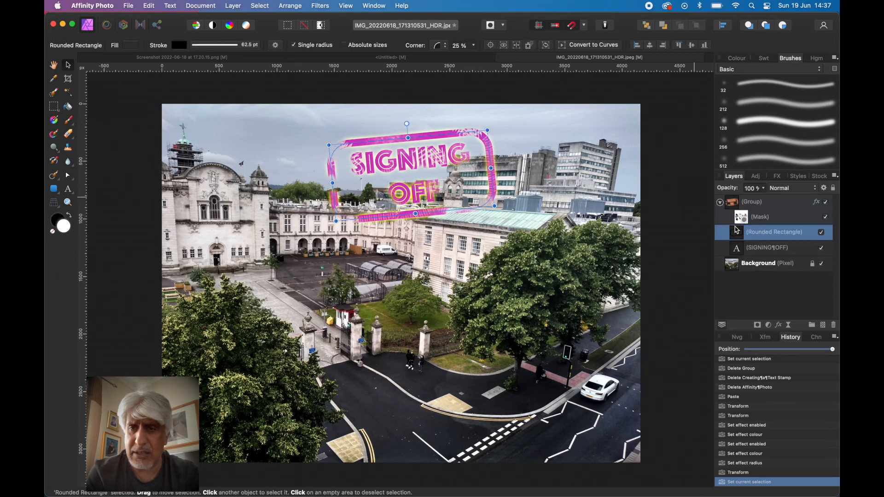
left_click(756, 249, "shift")
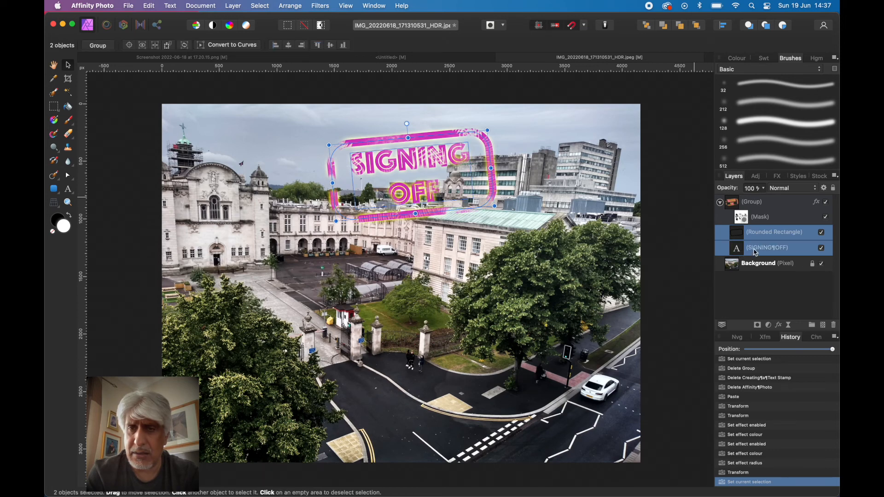
left_click(746, 205)
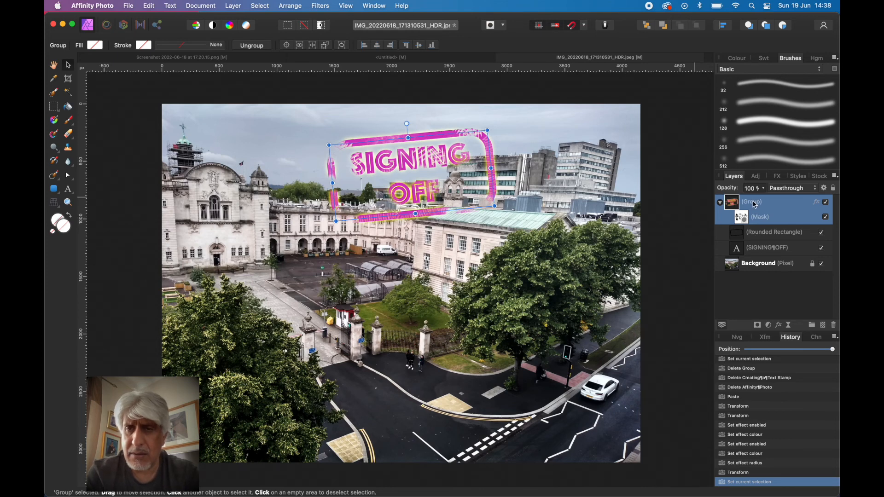
Try merging the stamp group down into the Background photo and revert the merge
right_click(755, 205)
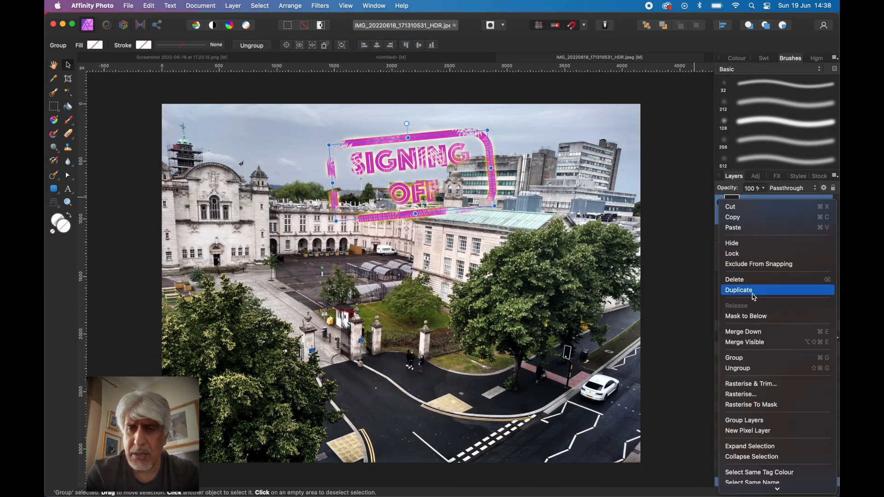
left_click(757, 332)
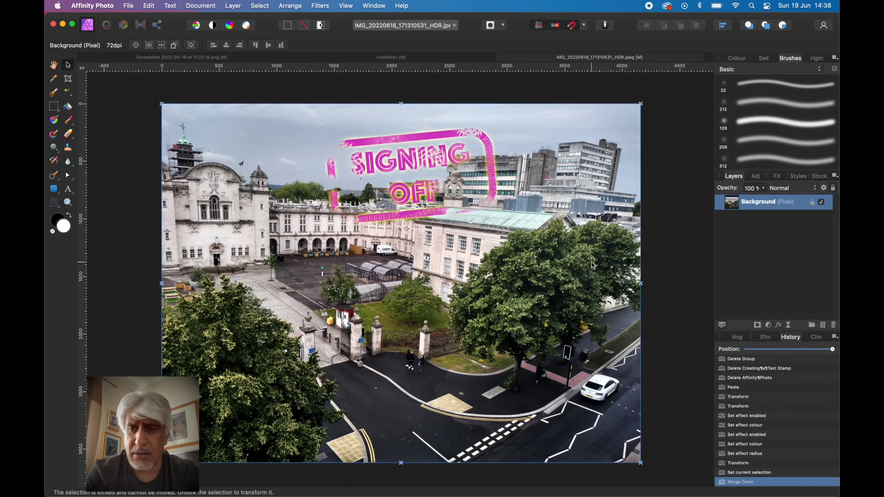
left_click(744, 473)
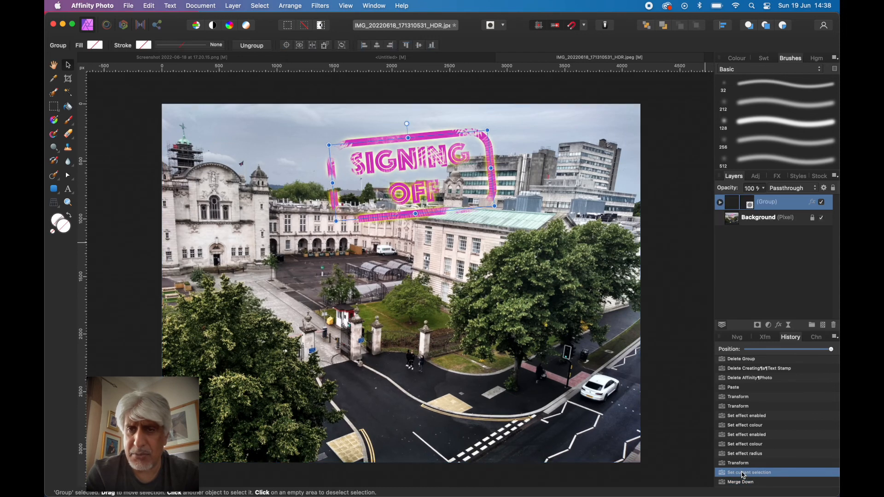
Reselect the stamp group, nudge it slightly down and to the left on the photo, and deselect it
left_click(759, 223)
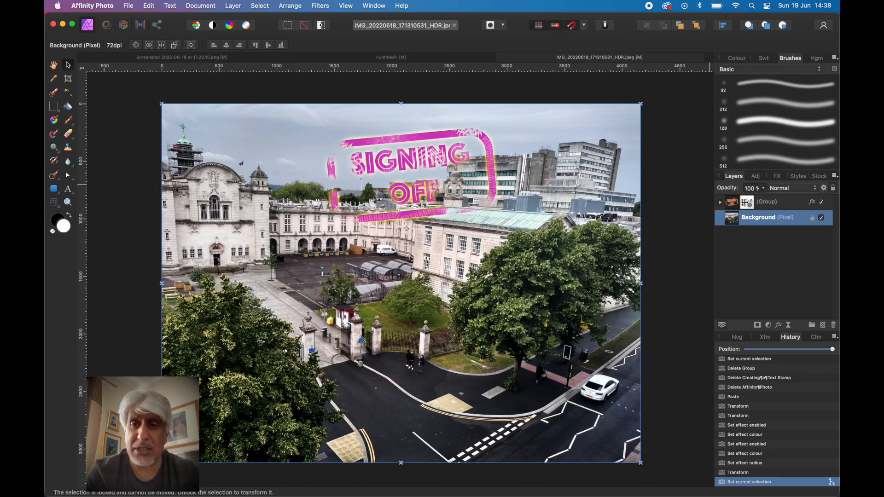
left_click(734, 205)
left_click_drag(400, 172, 398, 179)
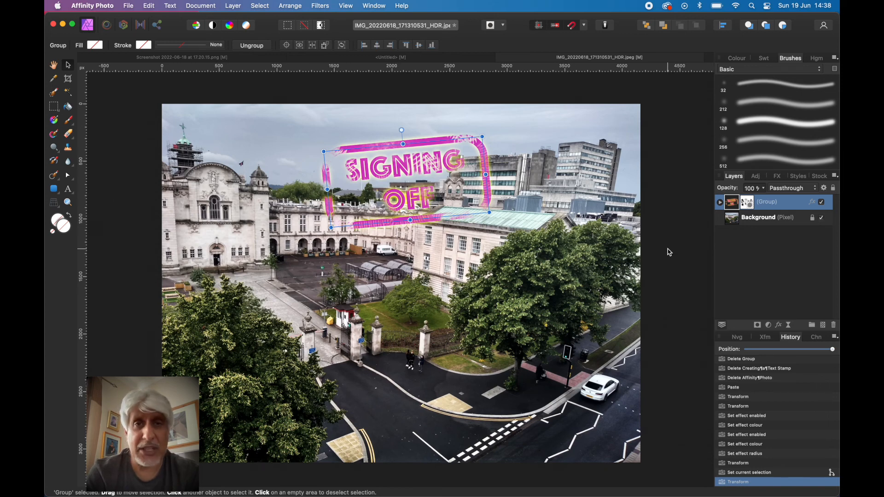
left_click(663, 296)
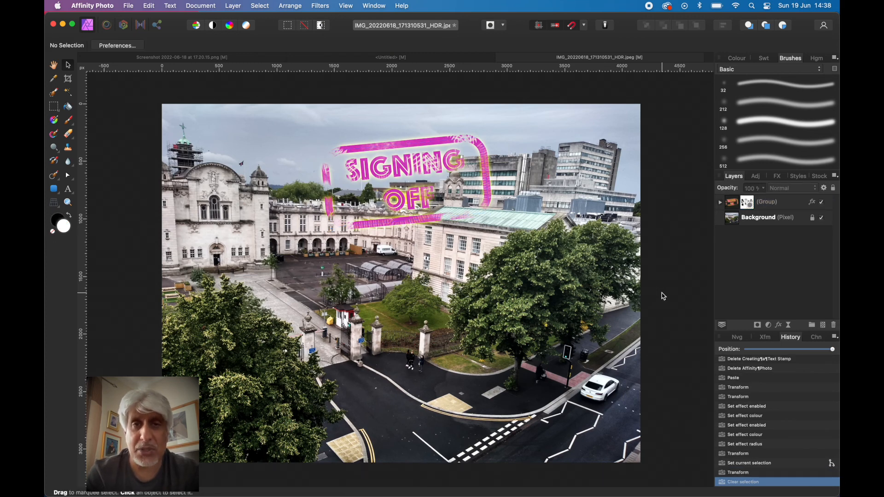